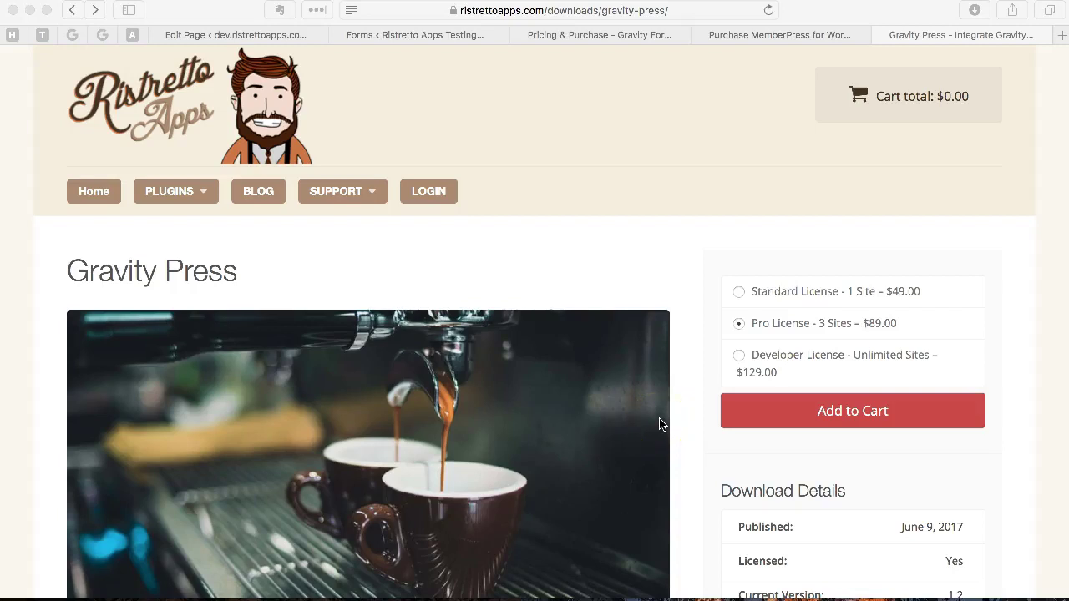
Step: Read down the Ristretto Apps Gravity Press product page, then switch to the Gravity Forms pricing tab
scroll(660, 425, "down", 1)
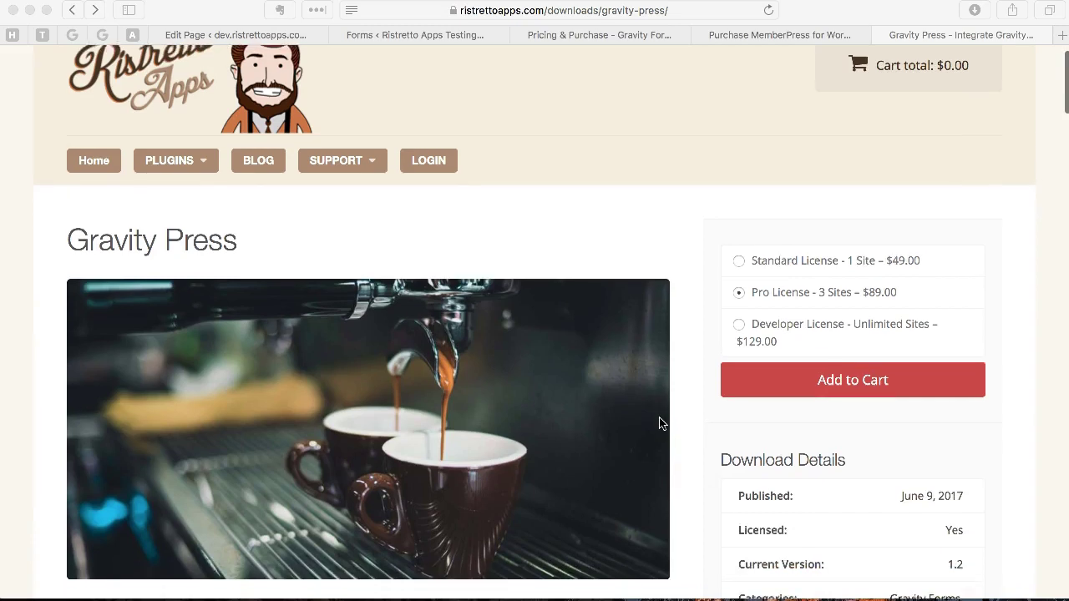
scroll(660, 424, "down", 3)
scroll(660, 424, "down", 2)
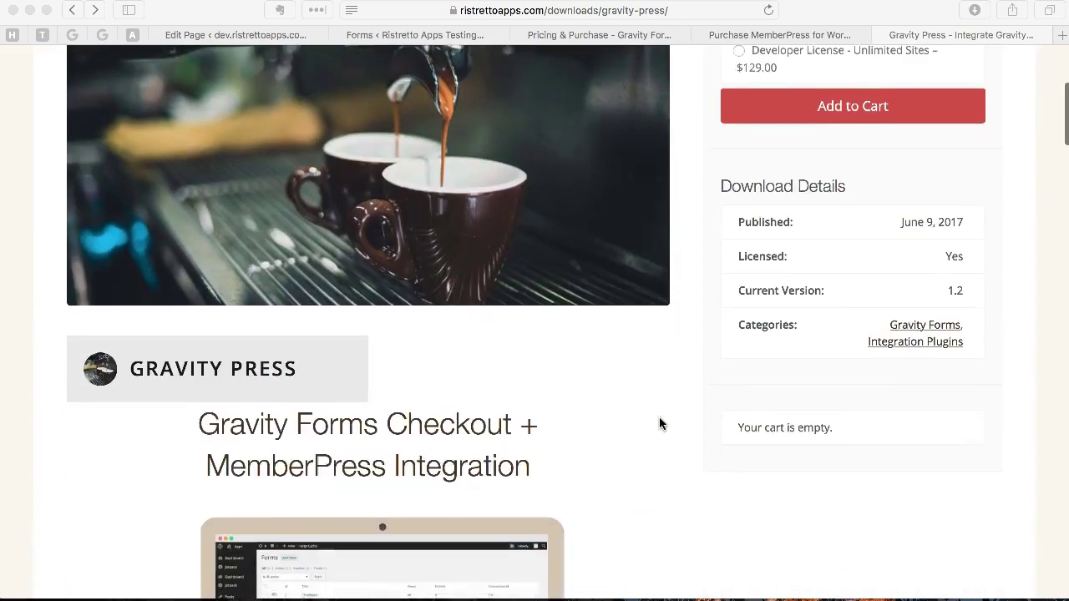
scroll(659, 423, "down", 2)
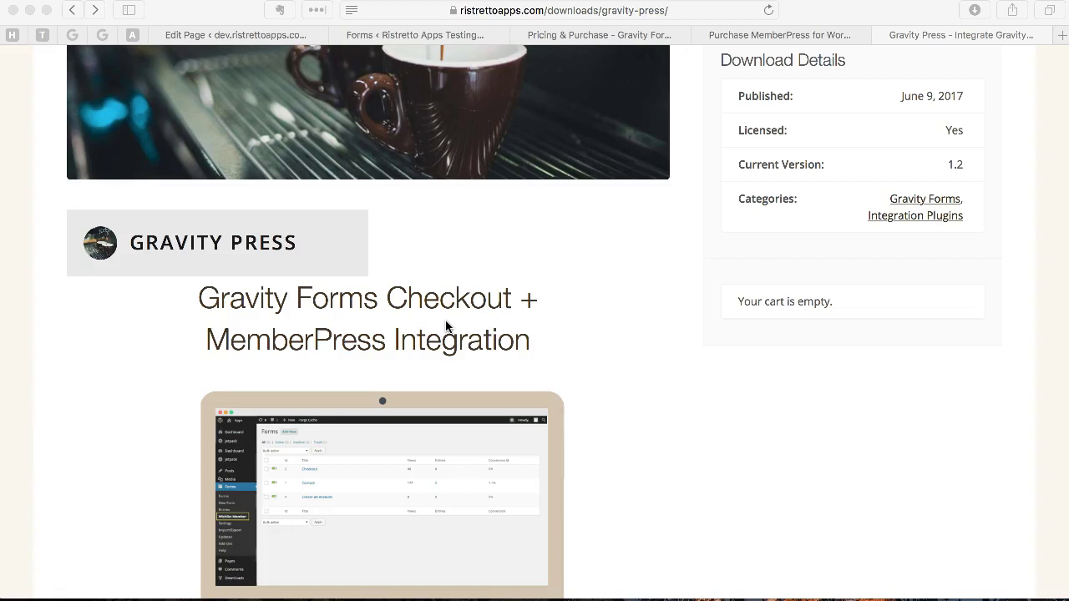
left_click(634, 309)
scroll(634, 309, "down", 15)
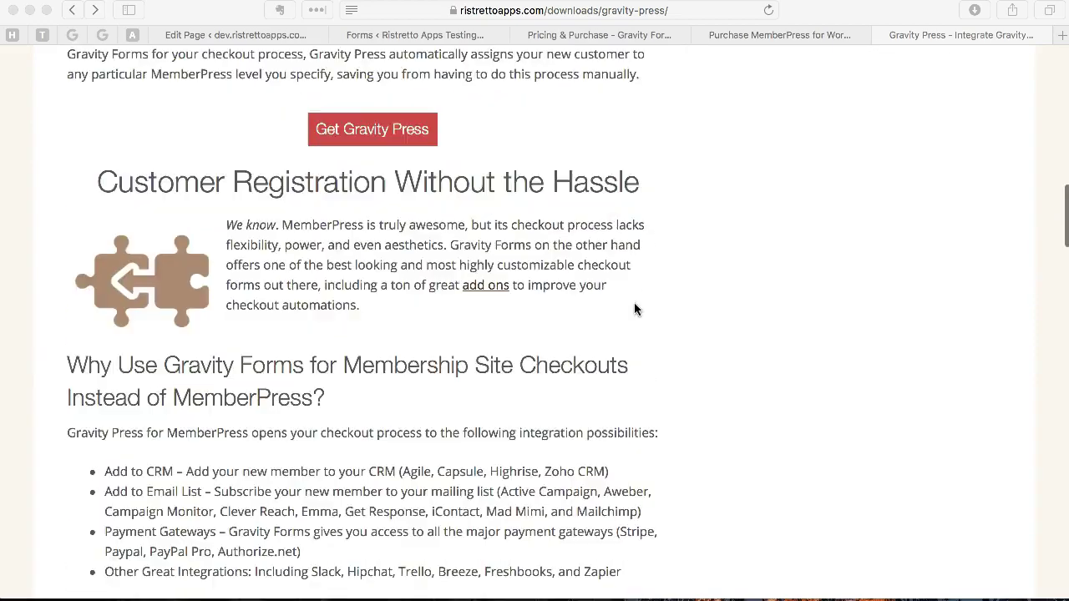
scroll(635, 309, "down", 15)
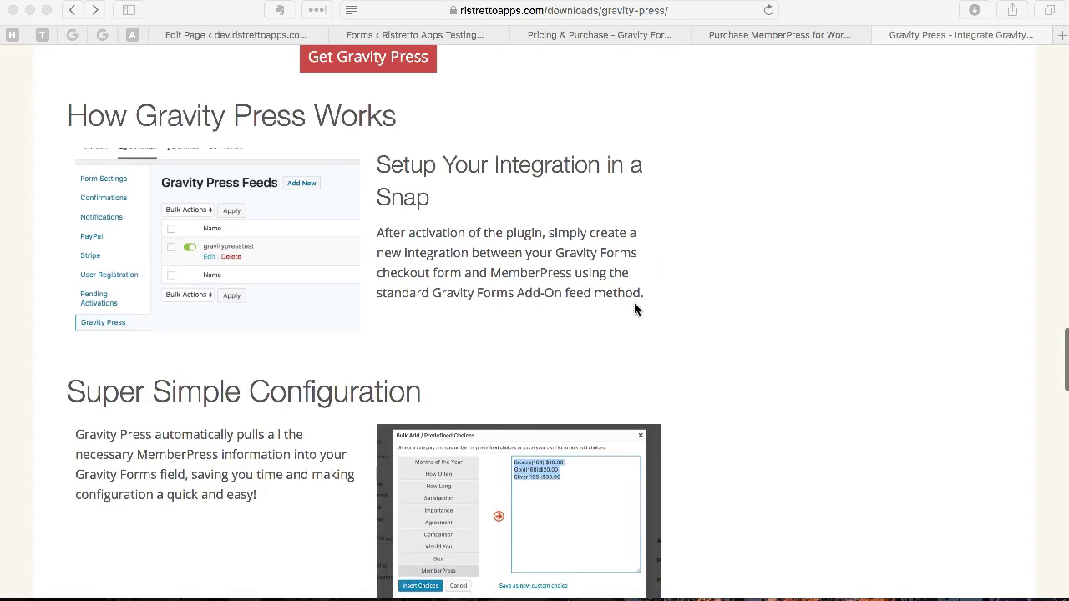
scroll(634, 304, "up", 15)
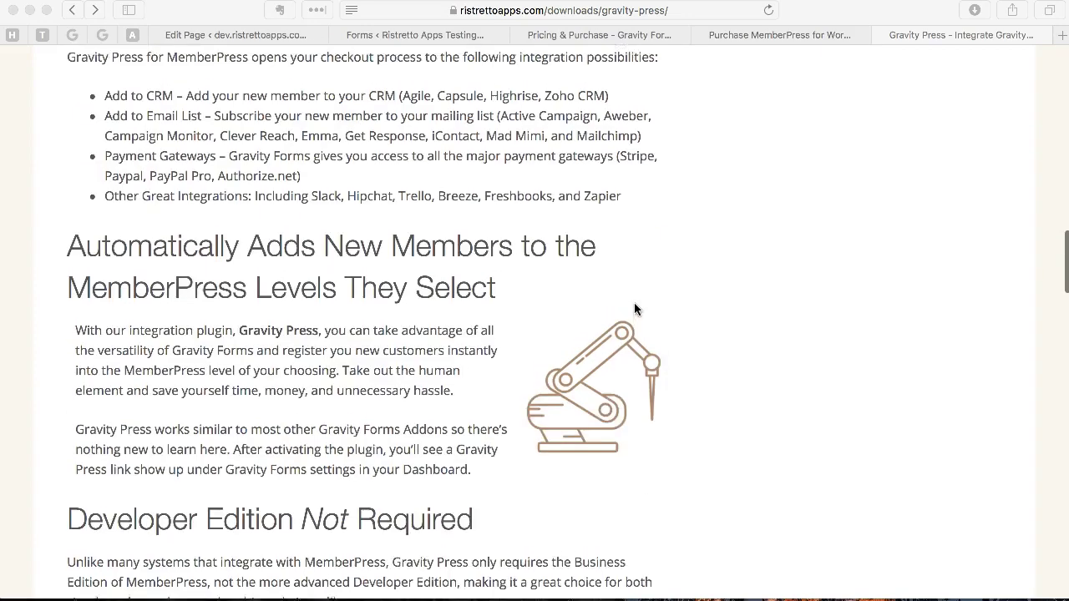
scroll(634, 305, "up", 5)
key("ctrl+shift+Tab")
key("ctrl+shift+Tab")
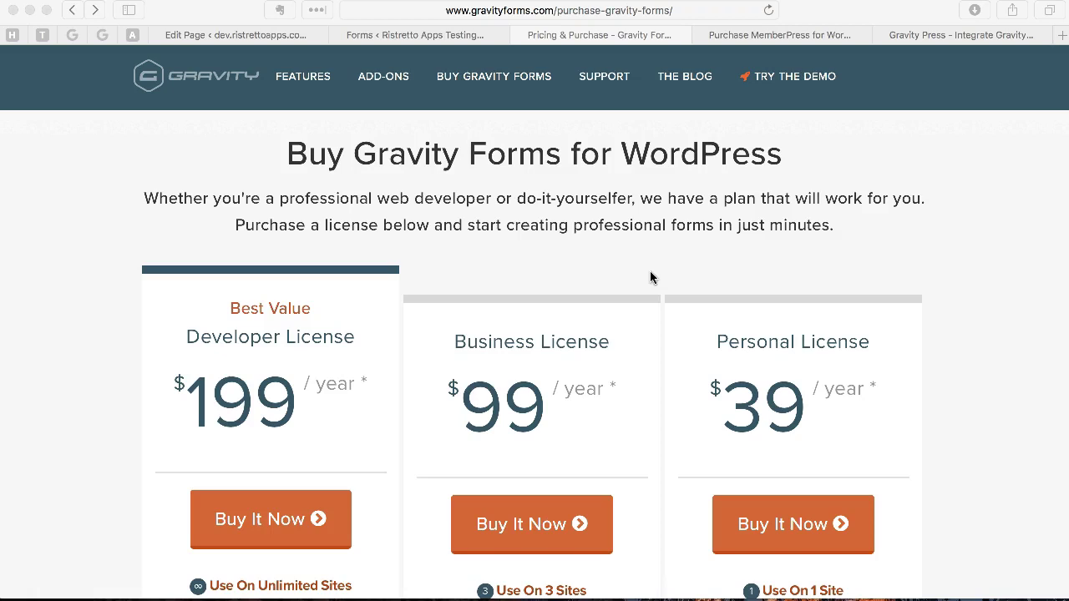
Step: From the Gravity Forms license pricing, go to the 'Basic & Advanced Add-Ons Included' overview
scroll(650, 272, "down", 5)
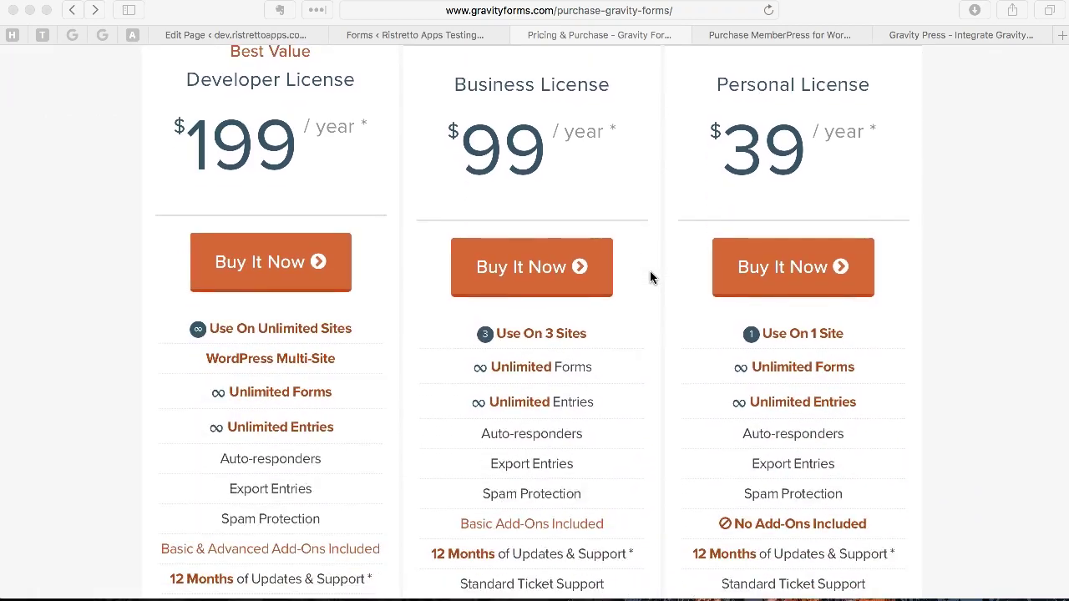
scroll(650, 271, "down", 2)
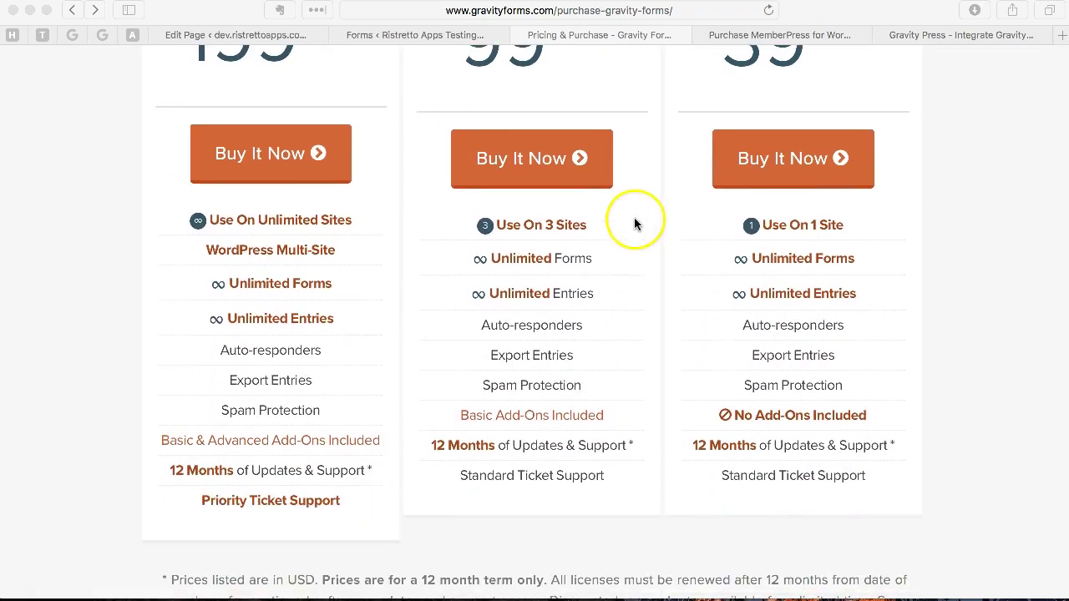
scroll(634, 222, "up", 3)
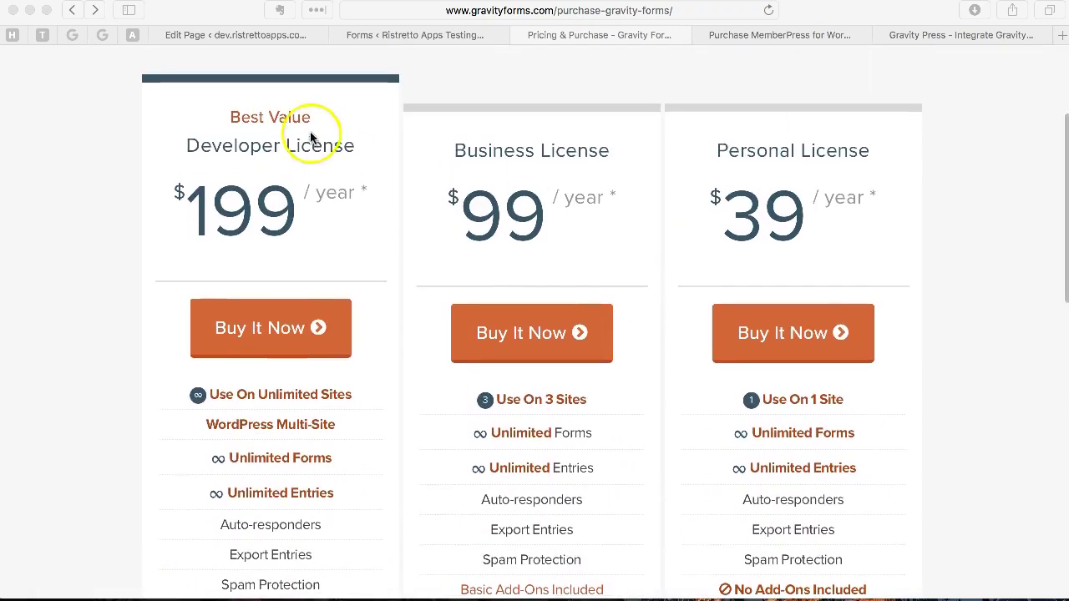
left_click(361, 142)
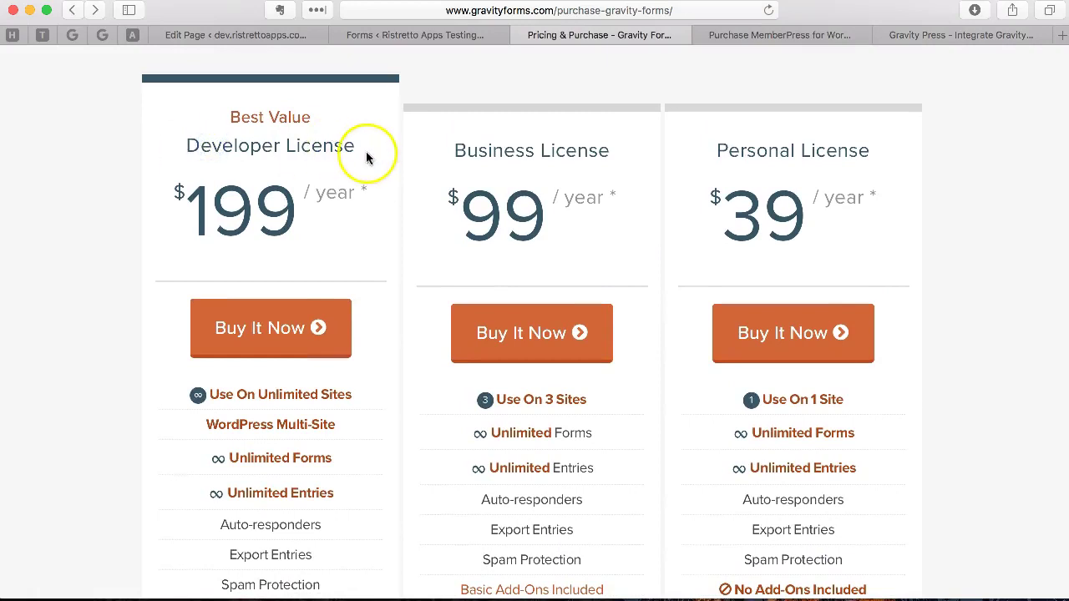
scroll(370, 232, "down", 4)
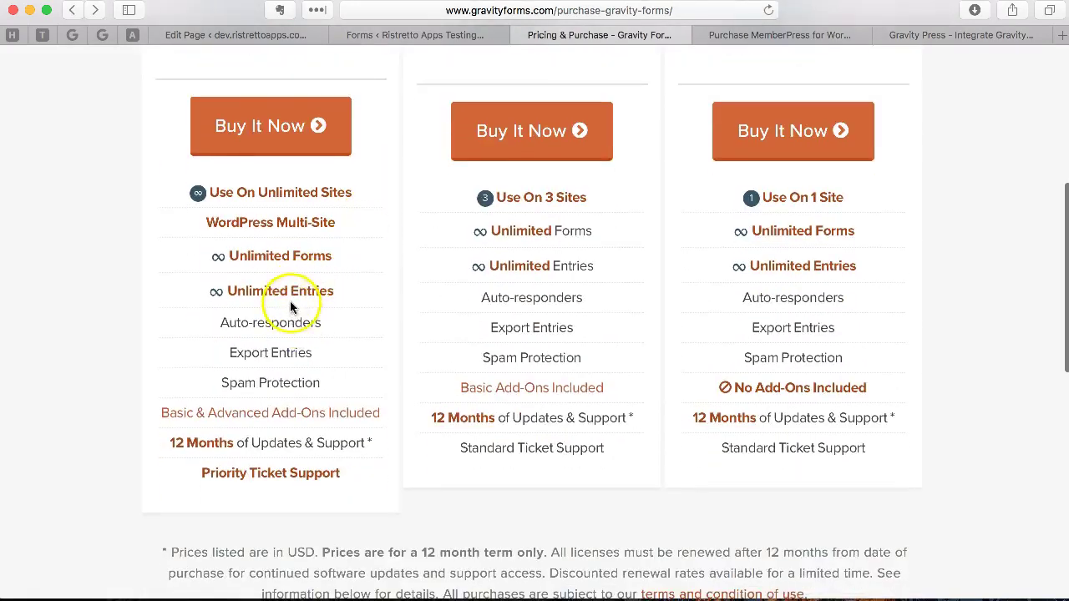
left_click(303, 422)
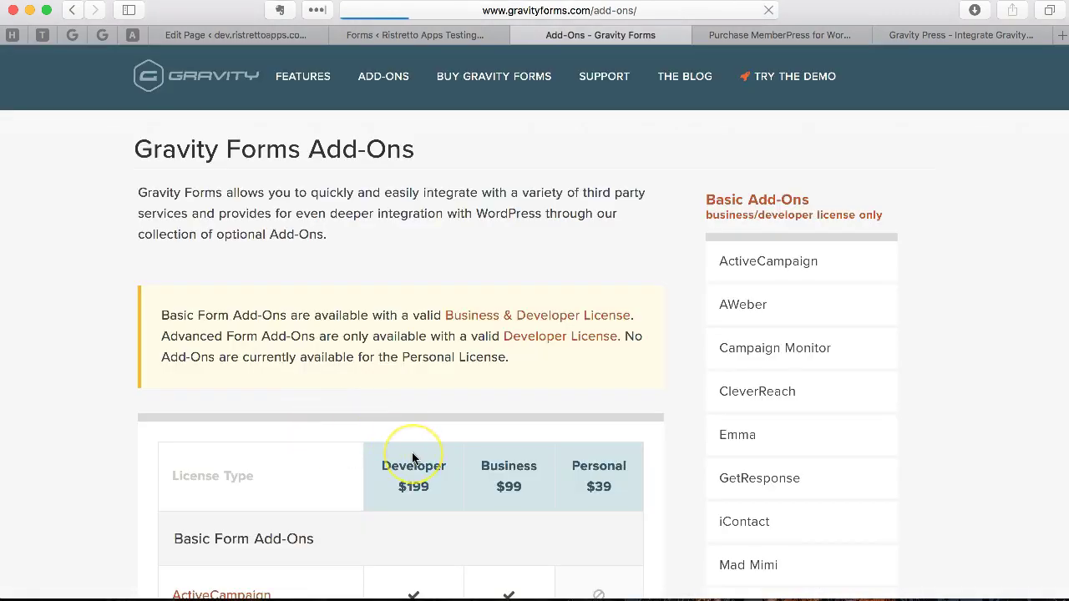
Step: Scroll the add-ons table and open the User Registration Add-On page
scroll(412, 458, "down", 10)
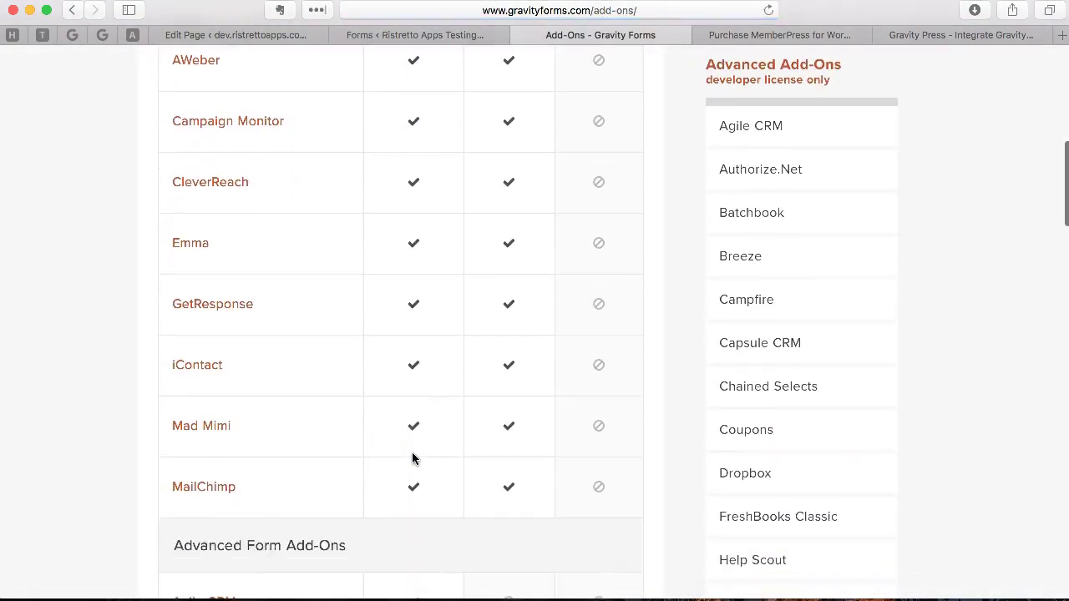
scroll(412, 458, "down", 7)
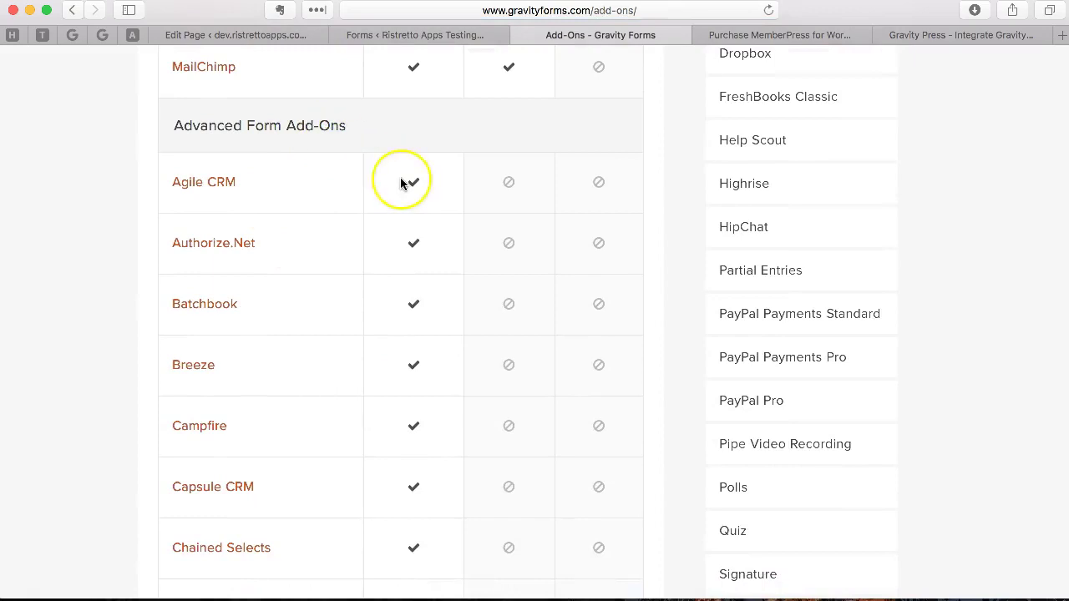
scroll(402, 183, "down", 20)
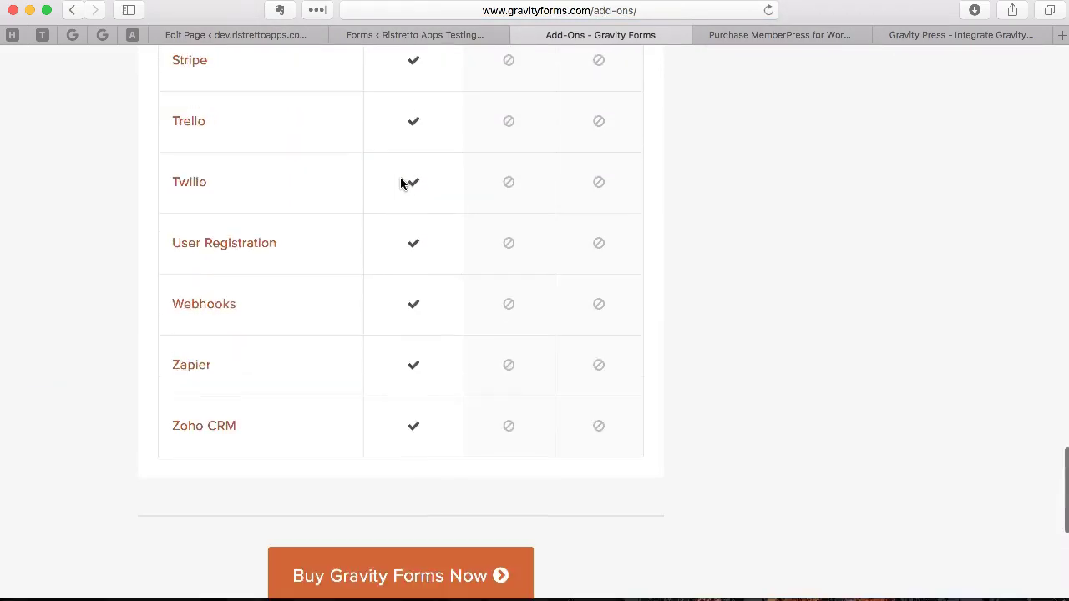
left_click(241, 242)
scroll(422, 276, "down", 3)
scroll(422, 300, "up", 3)
scroll(423, 322, "down", 1)
scroll(423, 323, "up", 1)
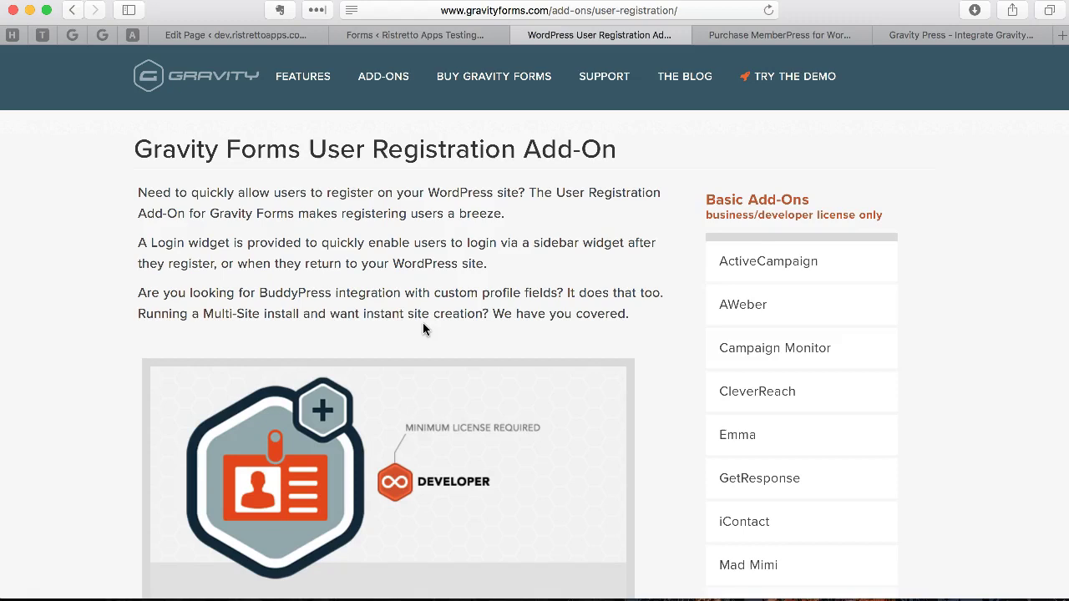
Step: Read the User Registration Add-On features and Developer license requirement, then go back to the add-ons table
scroll(423, 329, "down", 1)
scroll(423, 329, "down", 10)
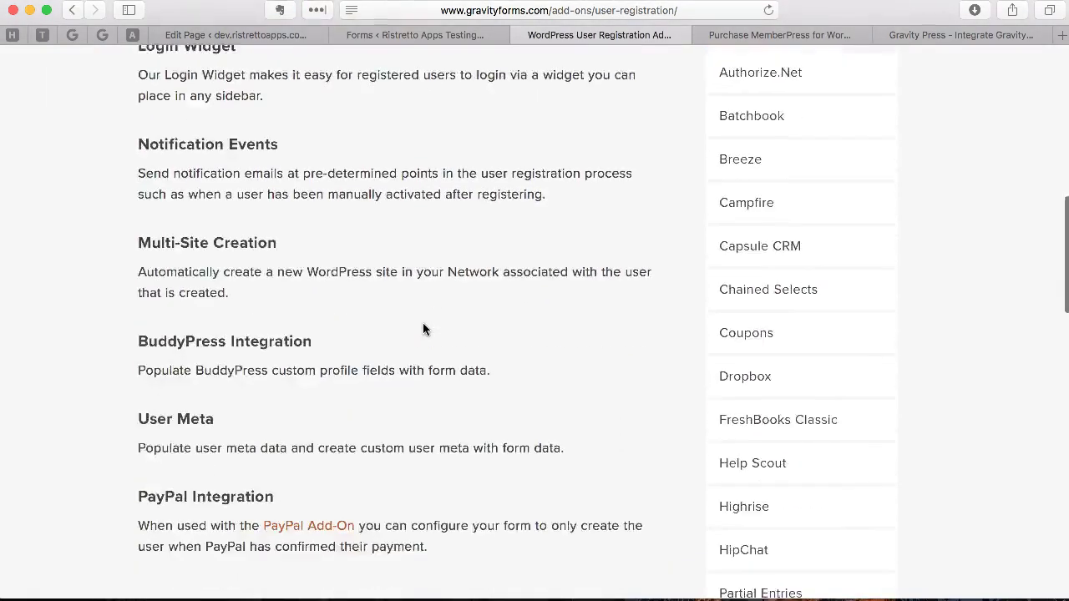
scroll(424, 328, "down", 6)
scroll(423, 328, "up", 5)
scroll(422, 330, "up", 12)
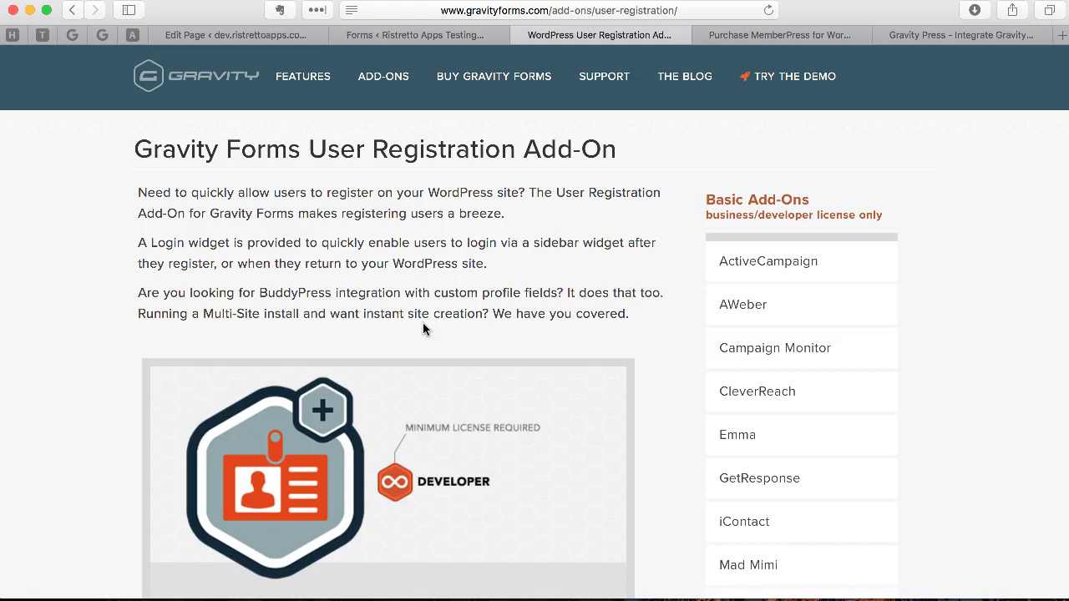
scroll(422, 326, "down", 10)
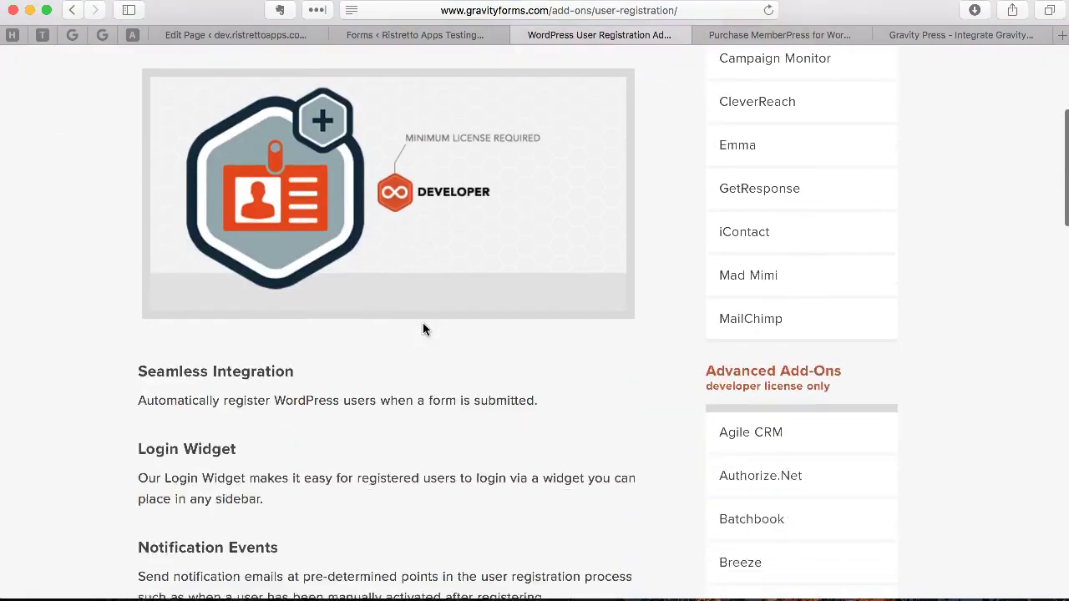
scroll(422, 328, "down", 8)
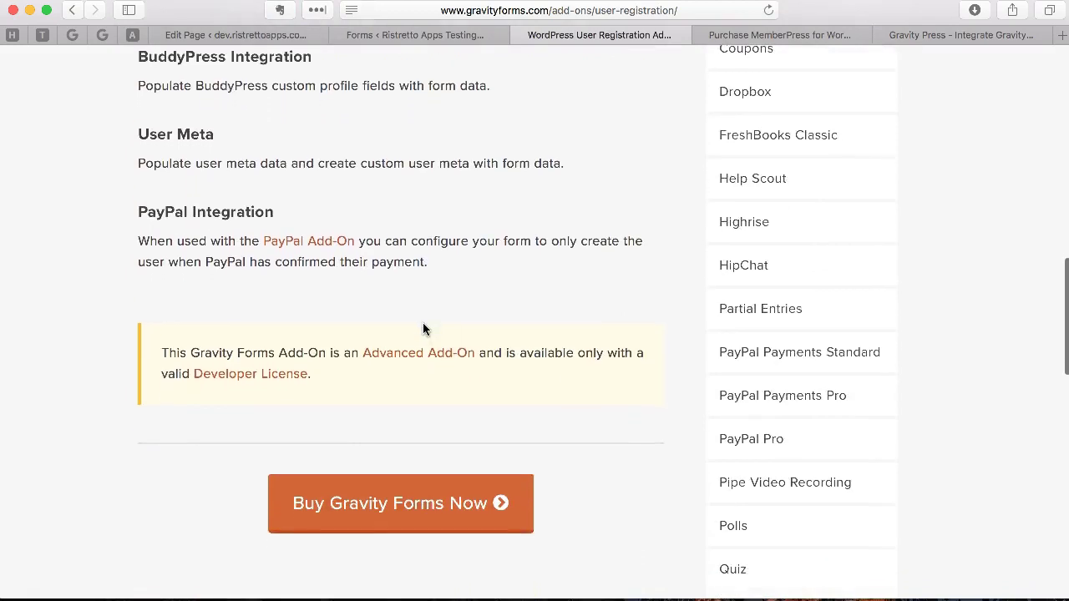
scroll(423, 329, "up", 15)
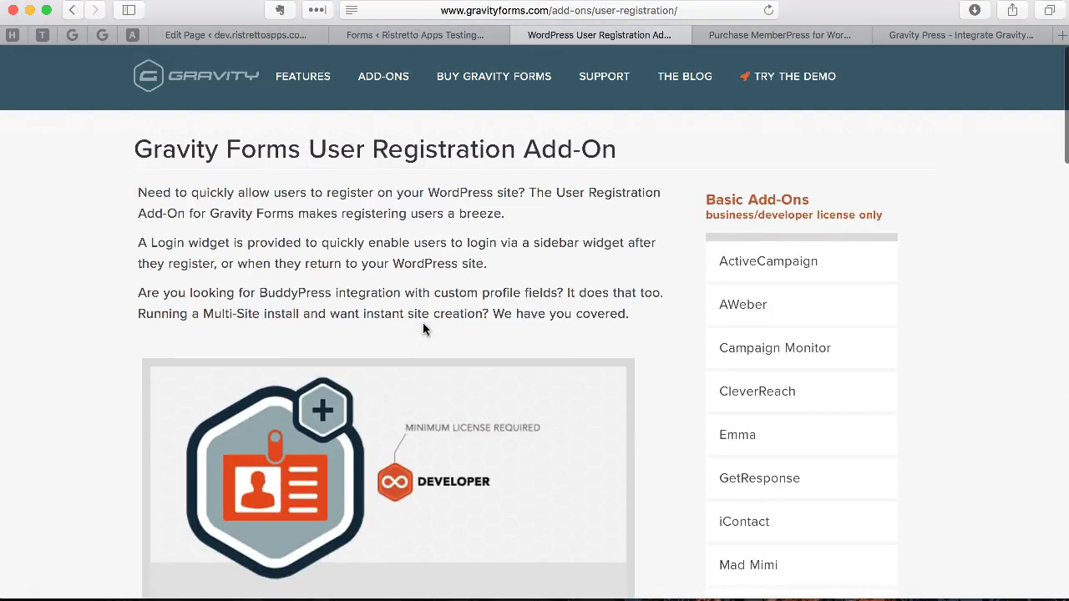
left_click(73, 12)
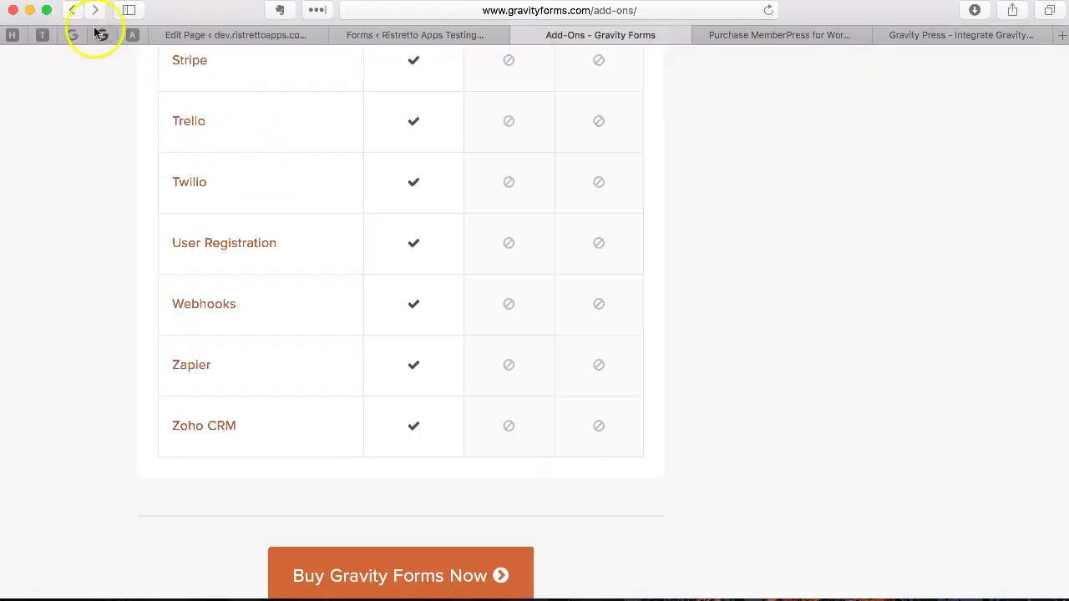
left_click(73, 11)
scroll(173, 120, "up", 10)
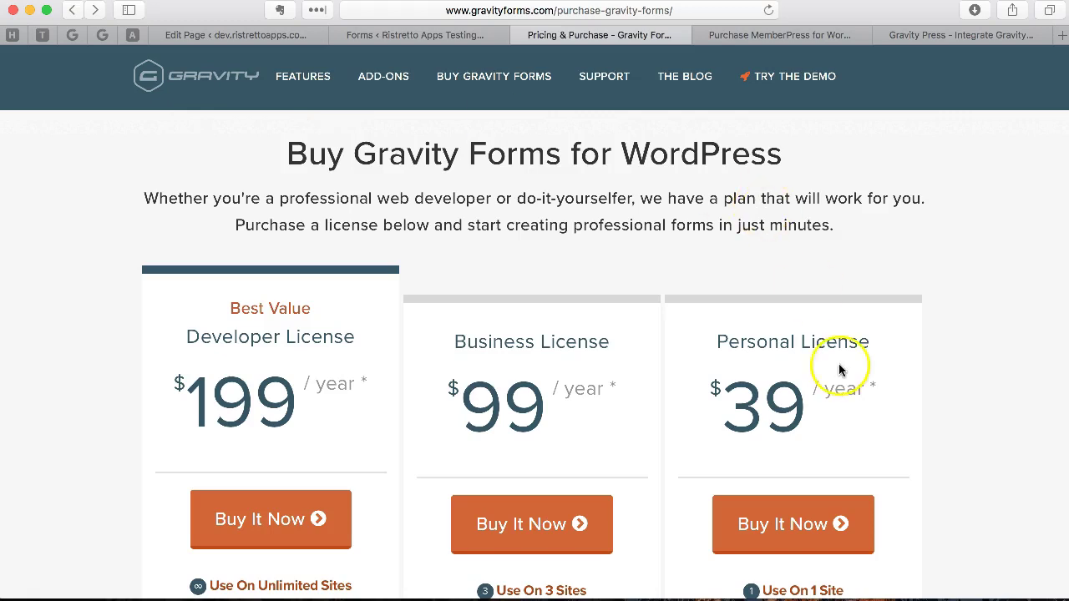
left_click(818, 414)
left_click_drag(818, 415, 722, 409)
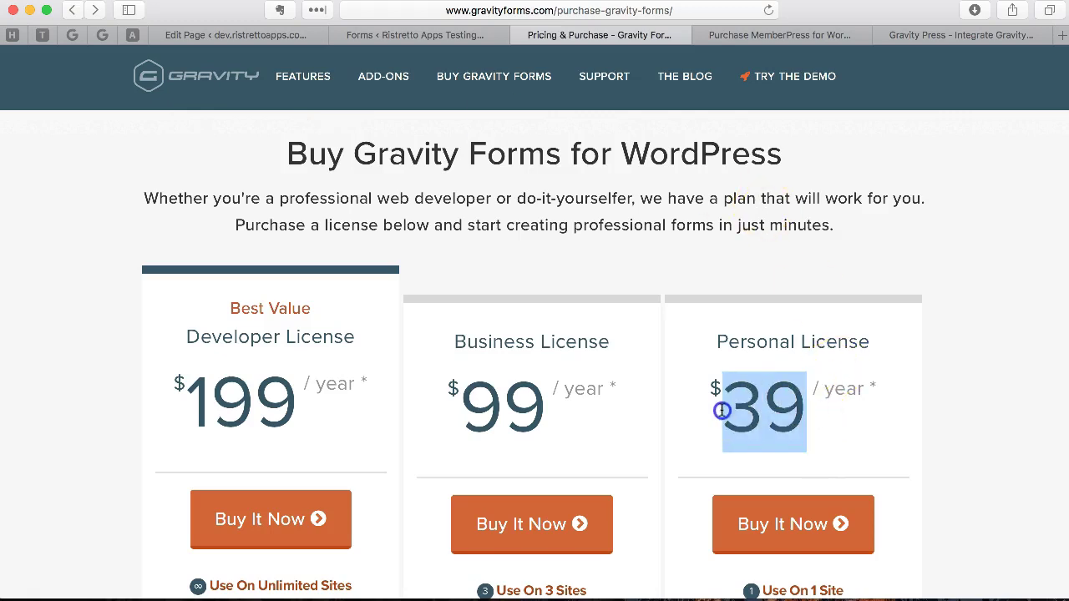
scroll(909, 398, "down", 5)
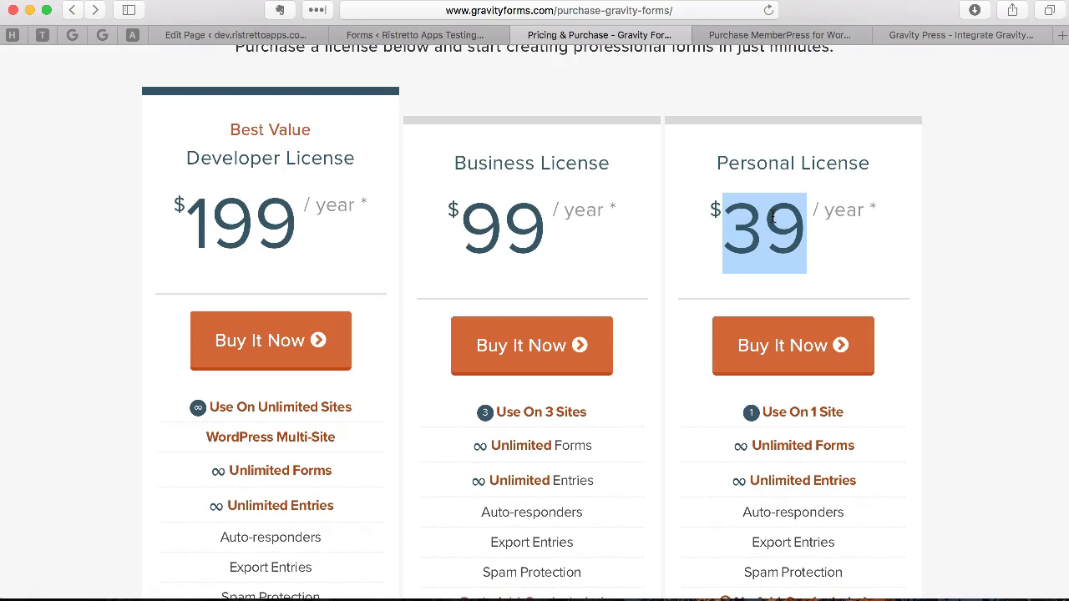
left_click_drag(773, 217, 556, 205)
left_click_drag(361, 158, 178, 153)
scroll(541, 159, "up", 4)
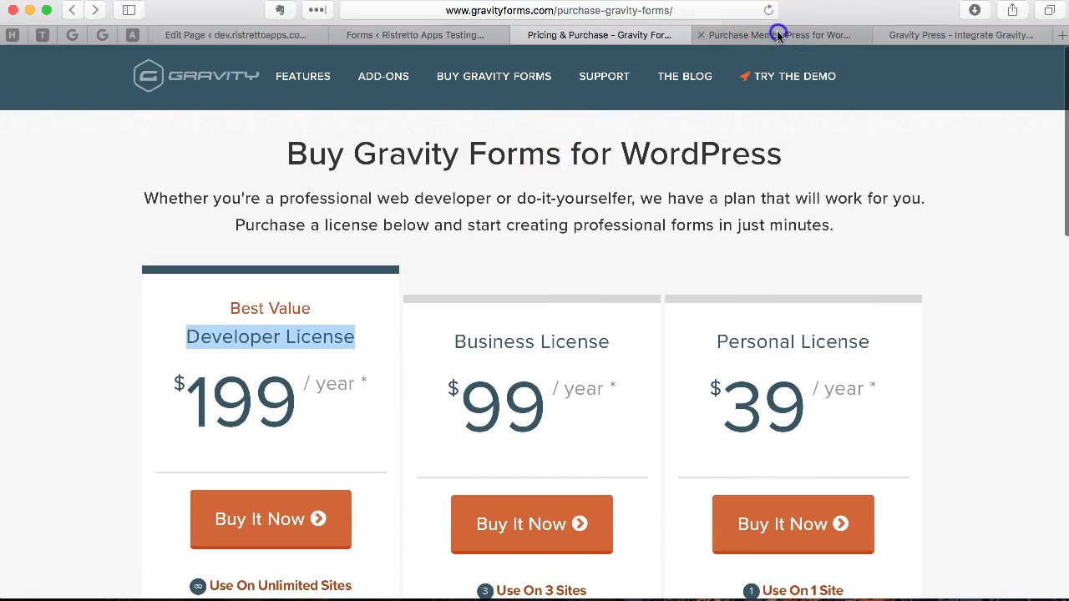
left_click(778, 35)
scroll(464, 204, "down", 3)
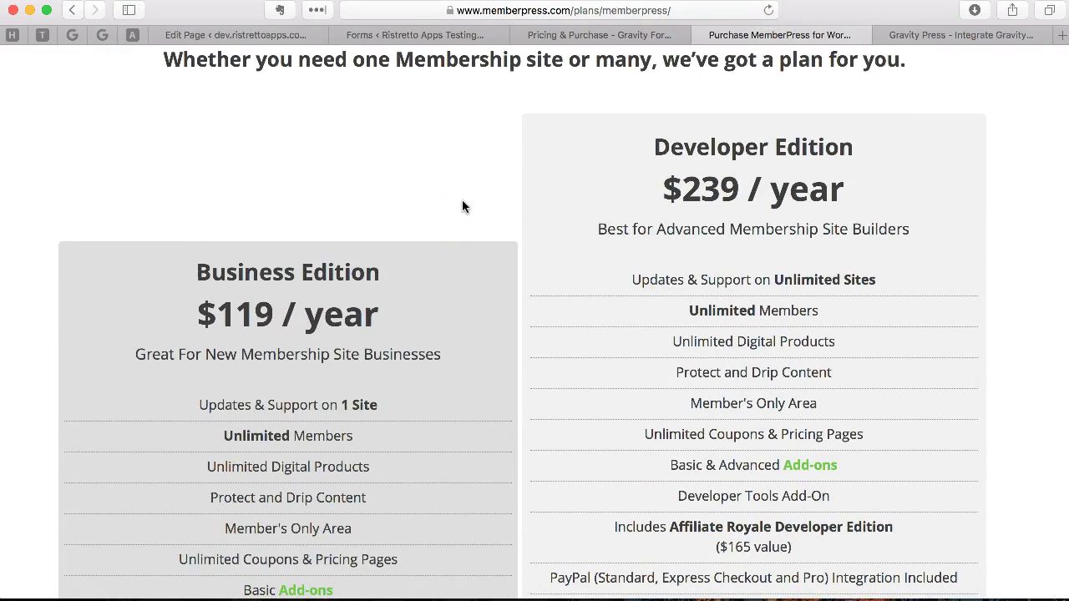
scroll(459, 209, "up", 2)
scroll(703, 274, "down", 1)
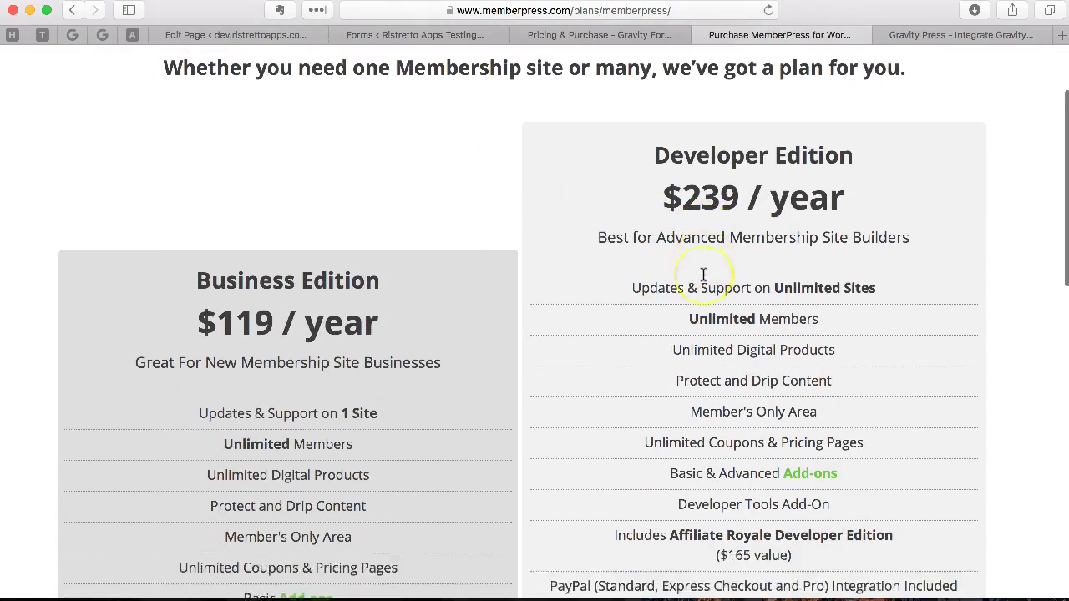
scroll(704, 276, "up", 3)
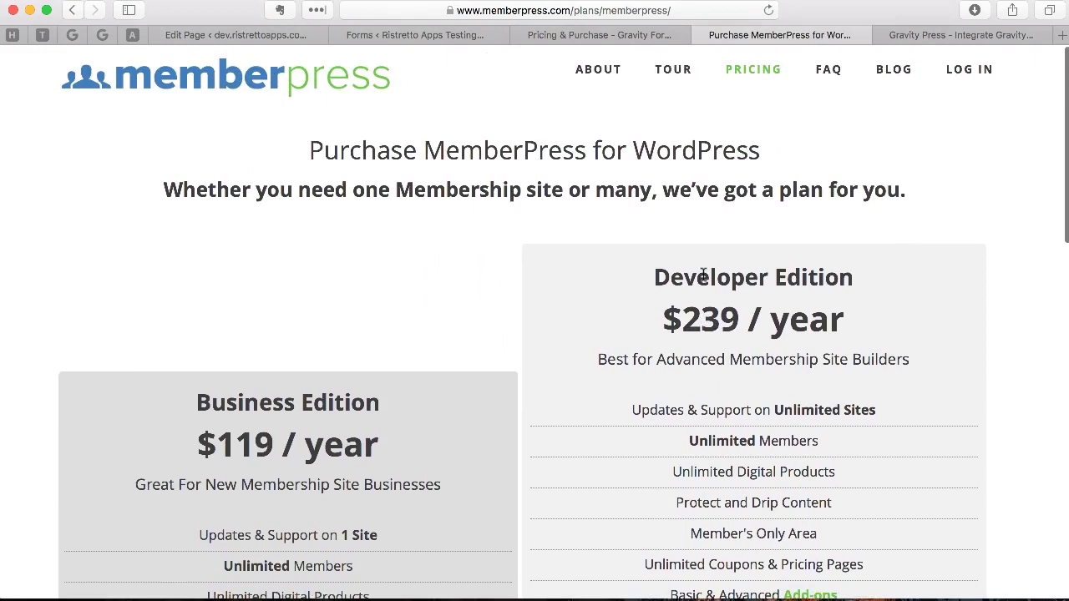
scroll(704, 275, "down", 2)
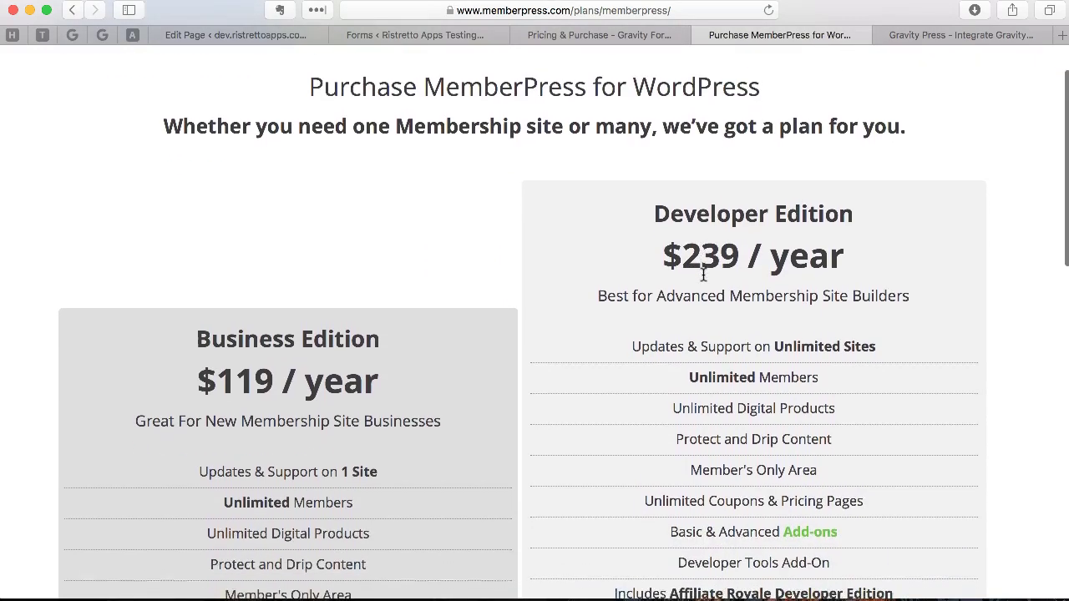
scroll(703, 274, "down", 3)
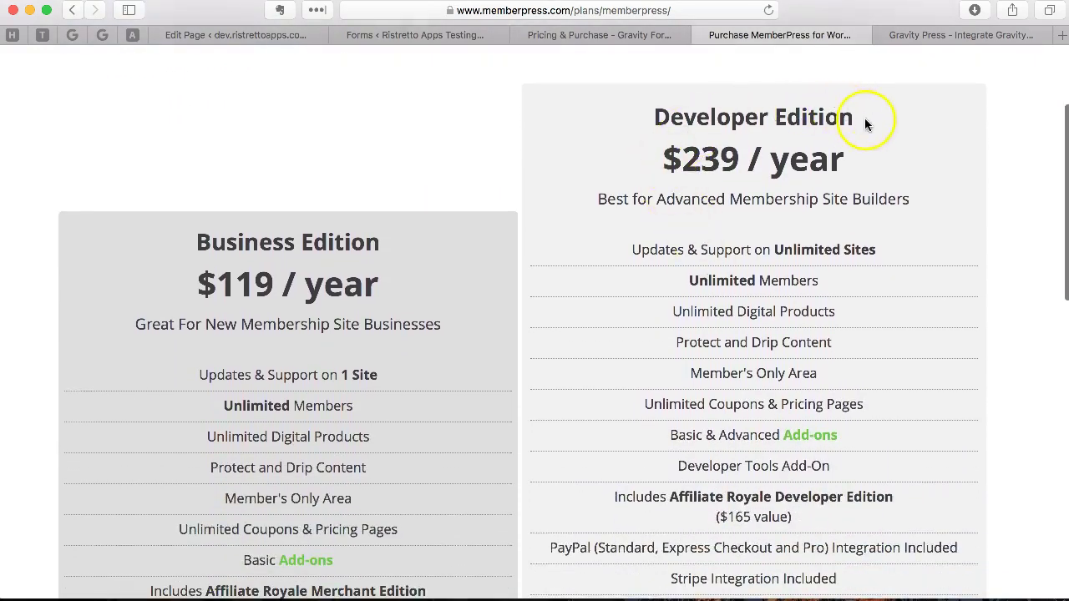
left_click_drag(866, 124, 681, 298)
left_click(682, 295)
scroll(557, 288, "up", 5)
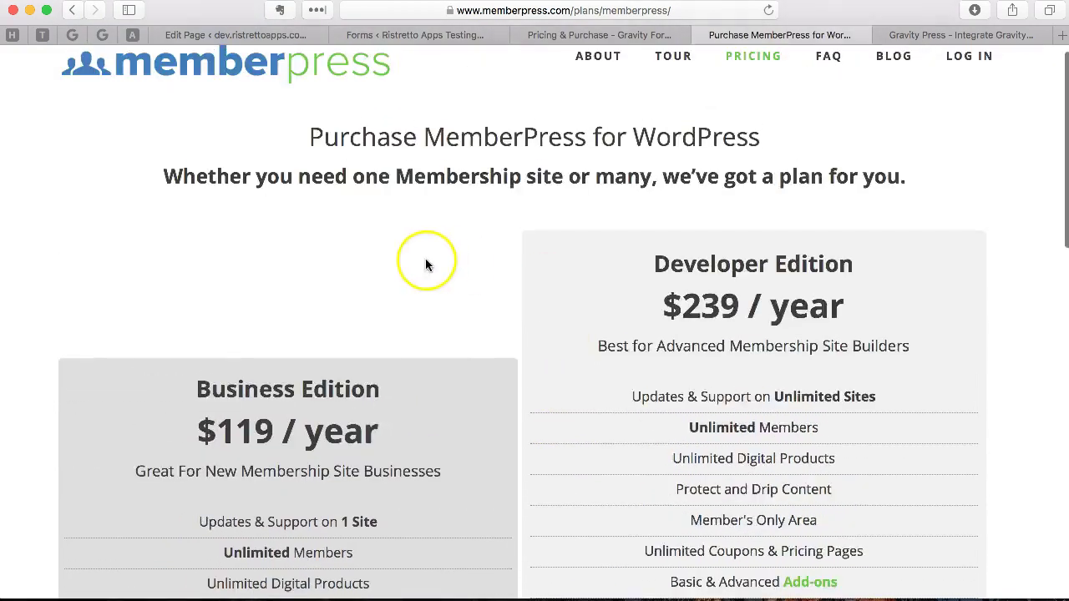
scroll(425, 265, "down", 5)
left_click_drag(410, 208, 267, 205)
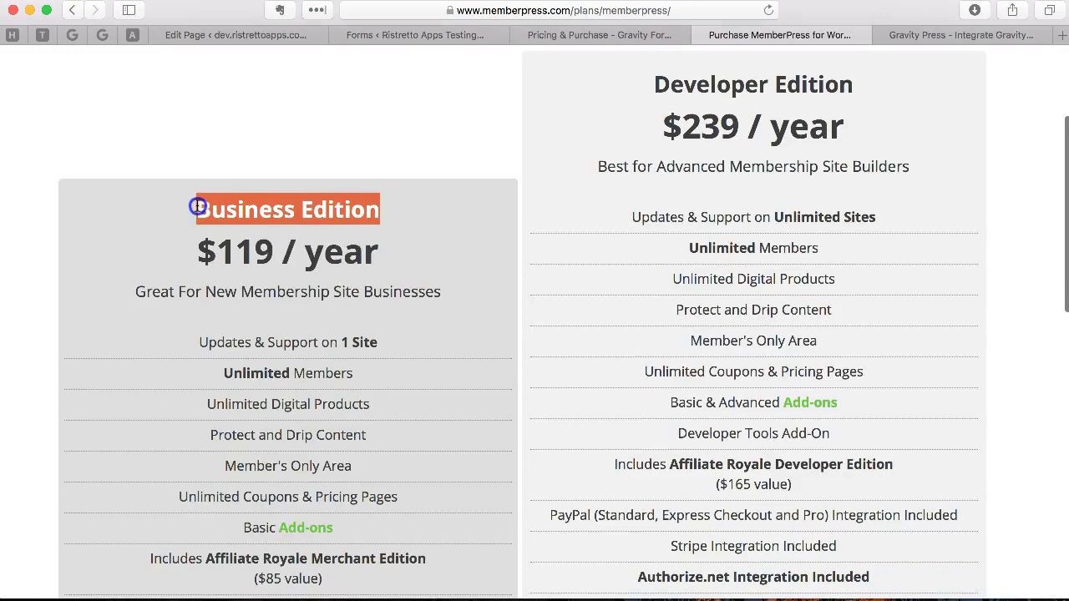
scroll(392, 216, "down", 3)
scroll(392, 216, "up", 3)
scroll(392, 216, "down", 5)
scroll(391, 217, "up", 2)
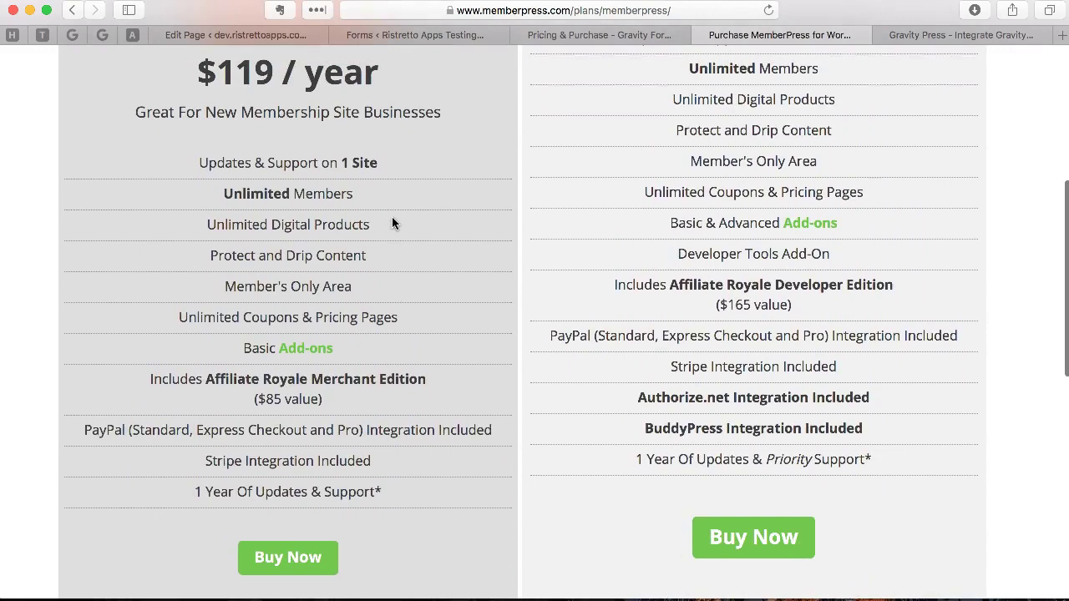
scroll(392, 223, "up", 5)
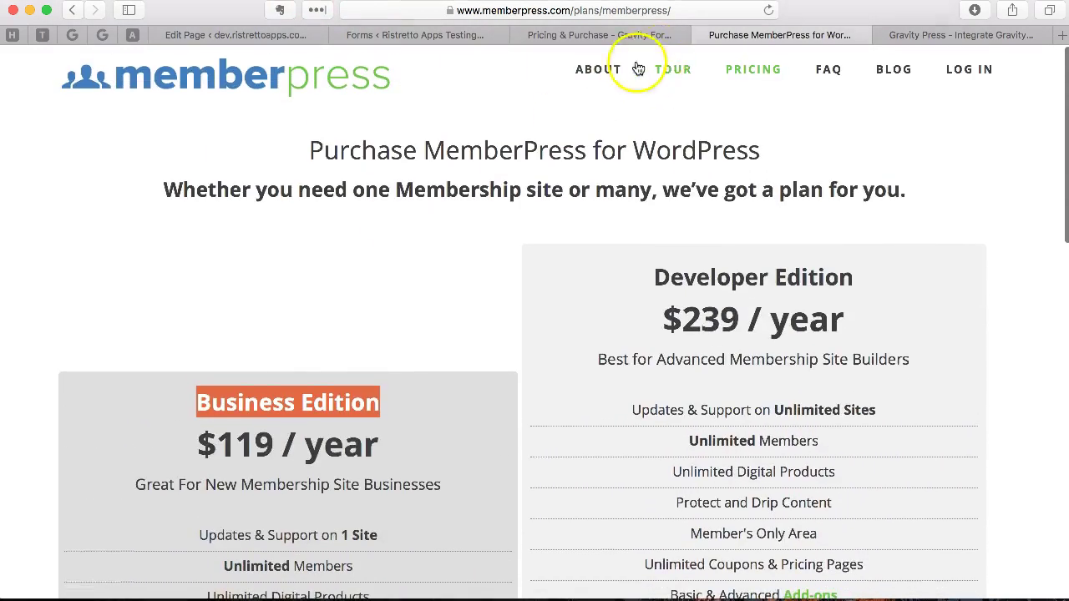
left_click(597, 35)
left_click_drag(357, 334, 311, 337)
Step: Highlight the Personal License heading and first name, then pick the $20.00 Gold membership
left_click_drag(872, 339, 676, 342)
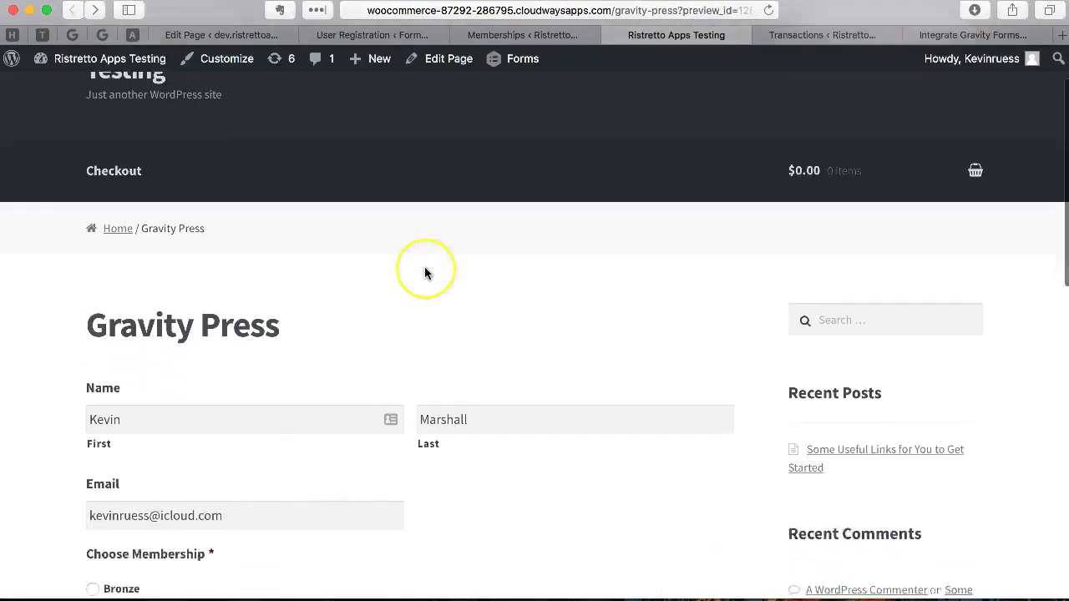
scroll(424, 270, "down", 5)
left_click_drag(179, 184, 91, 184)
scroll(435, 250, "down", 2)
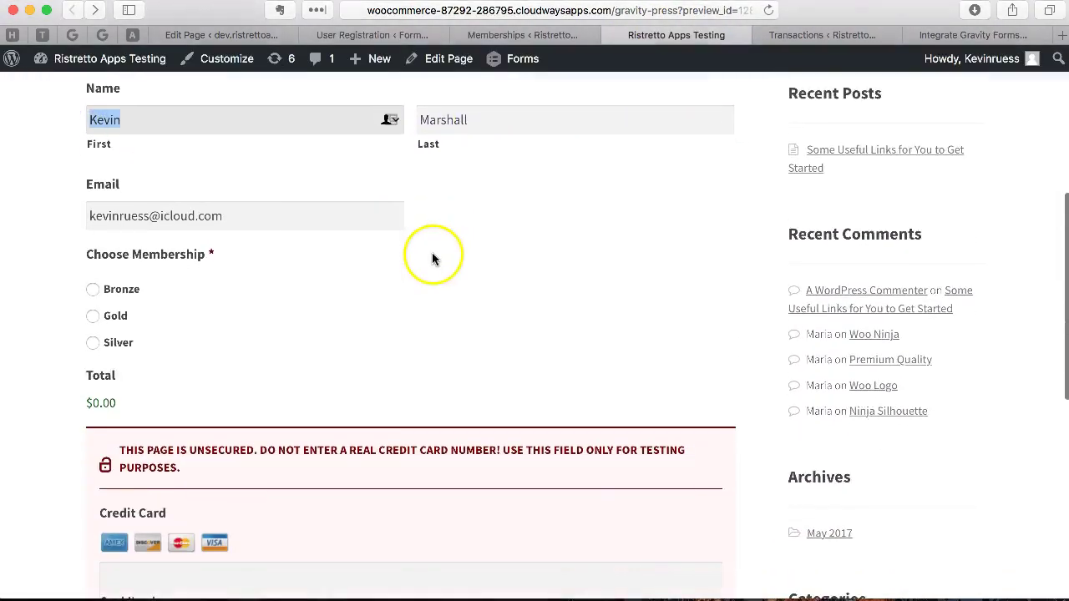
scroll(230, 240, "down", 2)
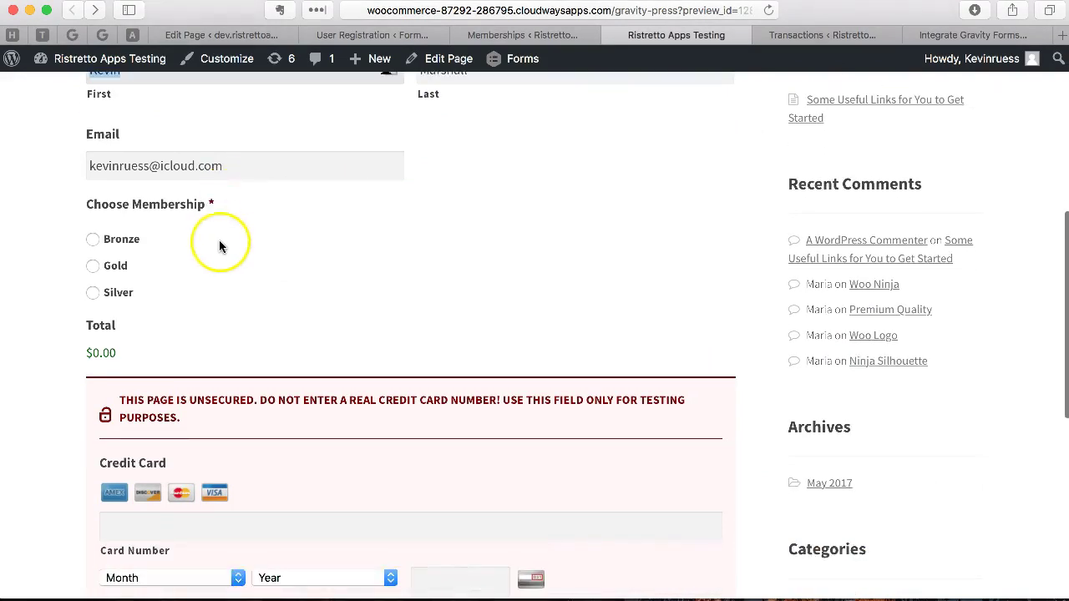
left_click(104, 267)
scroll(248, 278, "down", 1)
scroll(248, 278, "down", 5)
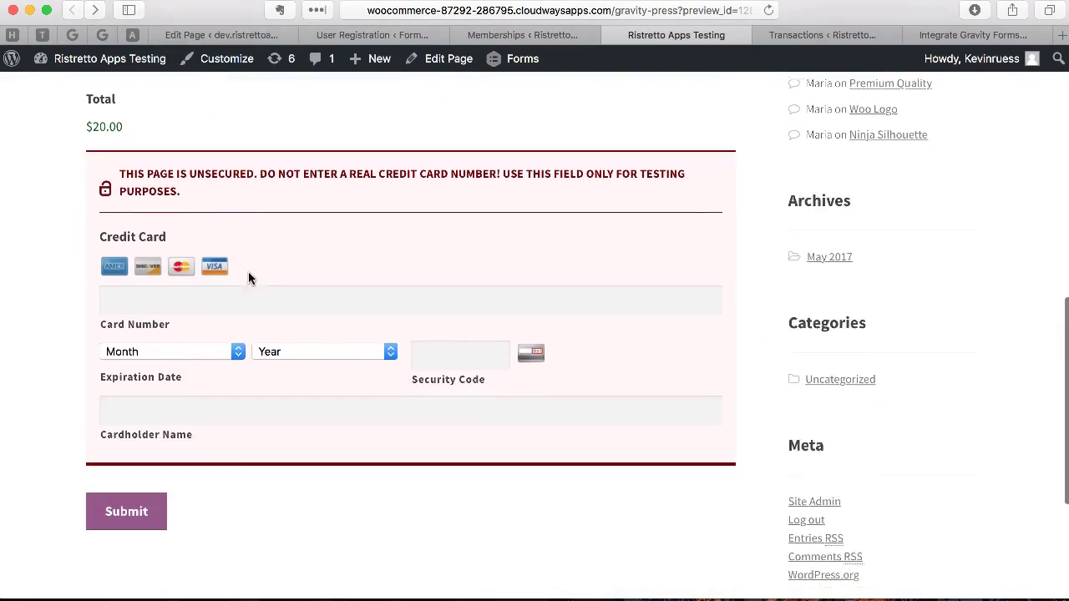
Step: Enter the test card number, expiry 07/2024, security code and cardholder name, then submit
left_click(228, 268)
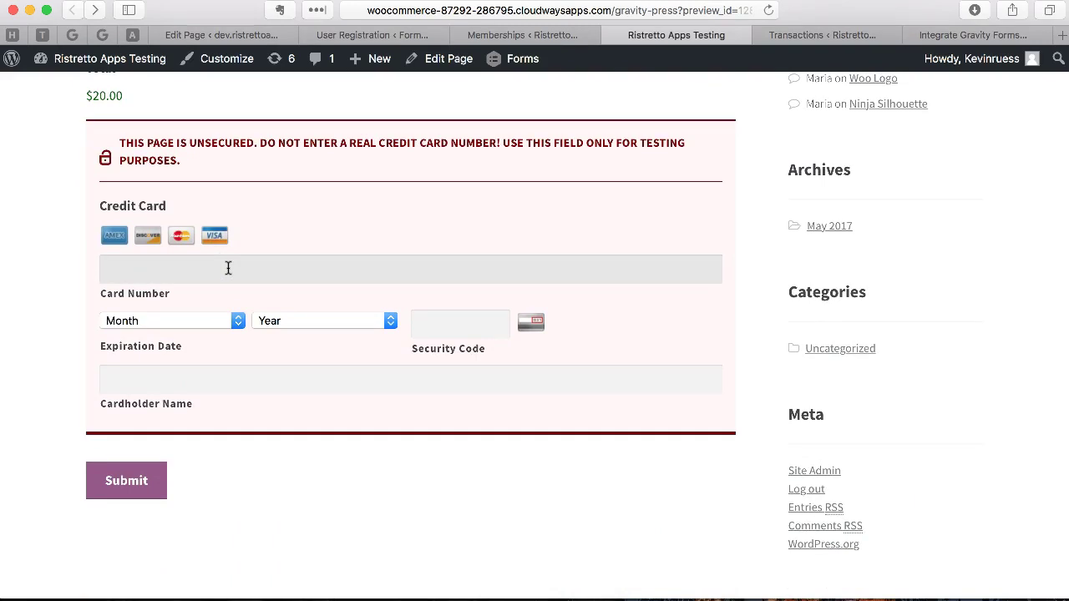
type("4242424242424242")
left_click(178, 324)
left_click(170, 428)
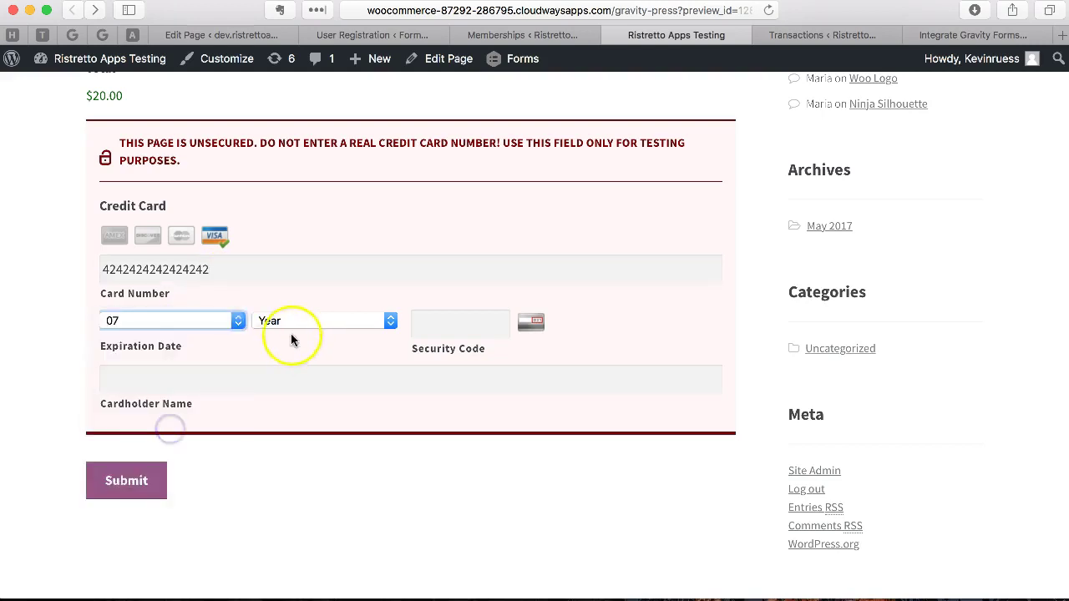
left_click(301, 326)
scroll(306, 439, "down", 2)
left_click(305, 399)
left_click(449, 322)
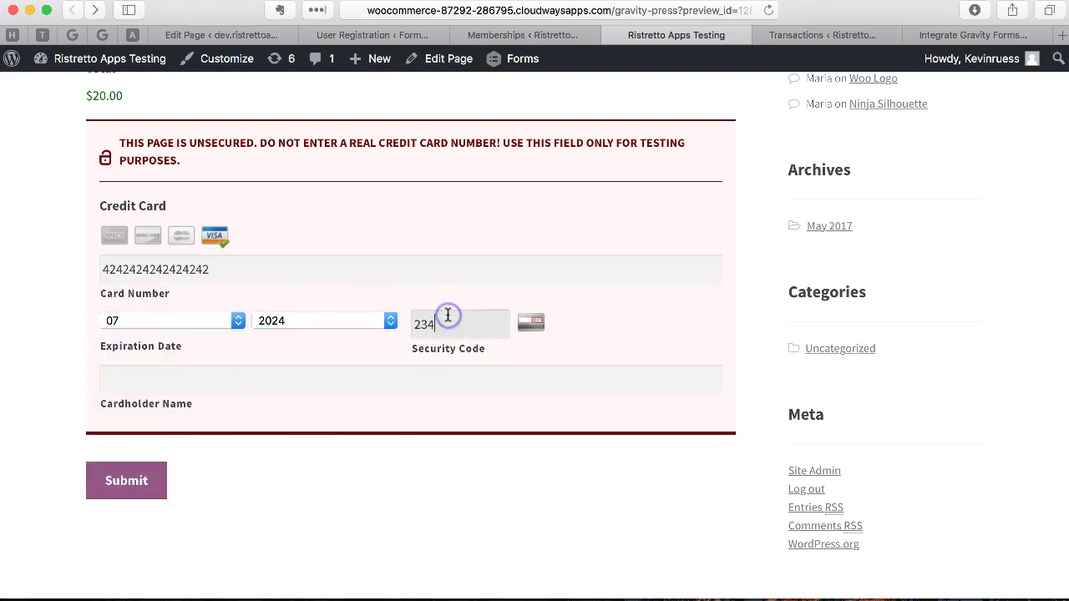
left_click(367, 378)
type("kevin test")
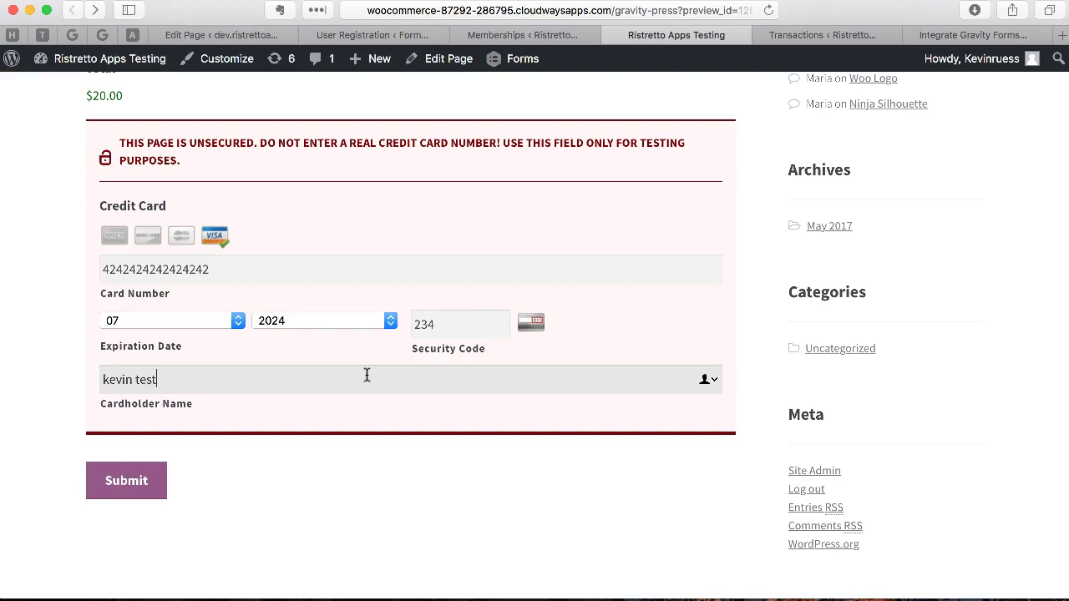
left_click(140, 476)
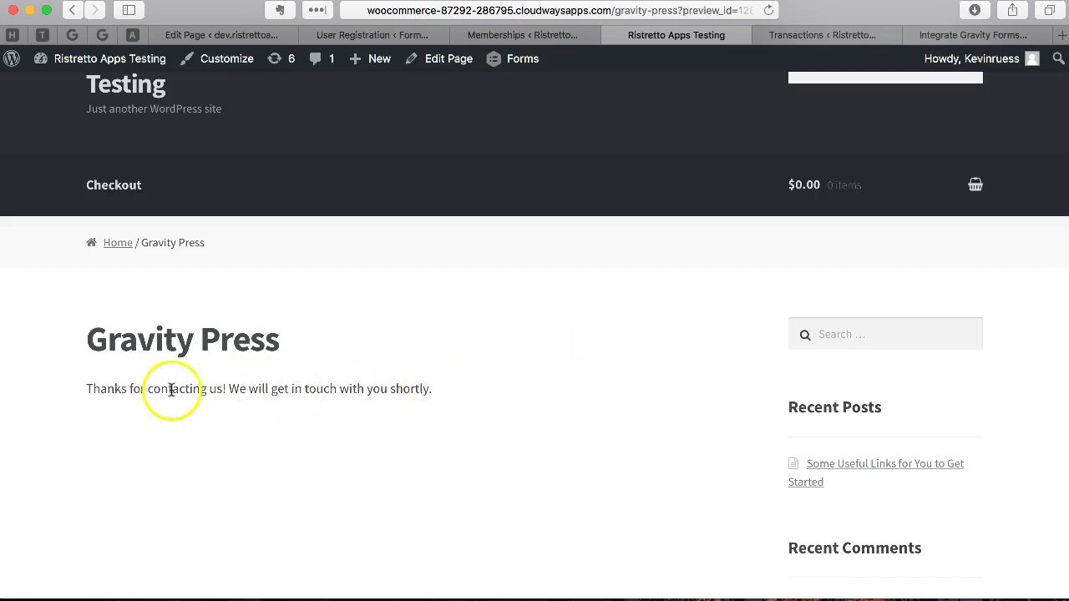
Step: Switch to the MemberPress Transactions tab to see the new Complete Gold transaction
left_click(790, 35)
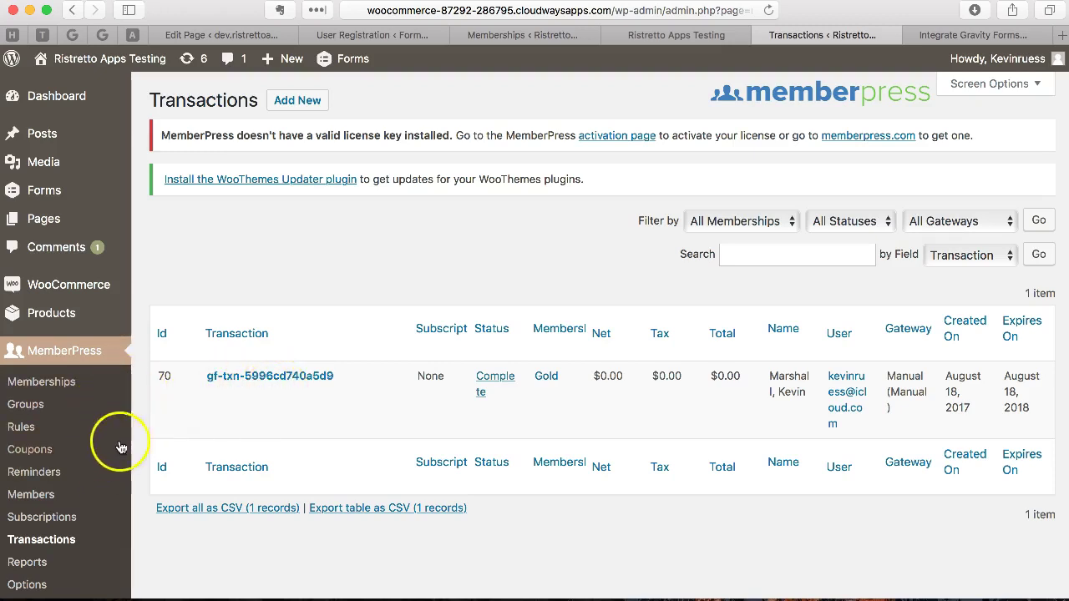
mouse_move(187, 382)
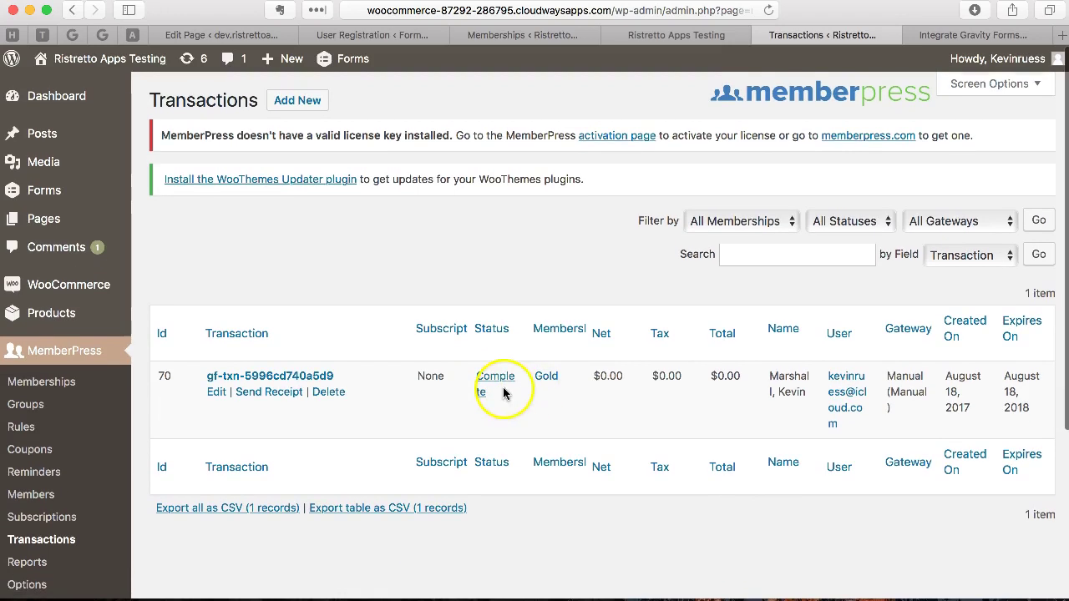
Step: Activate the Signup form's User Registration Feed 1 (Create User) and open its settings
left_click(365, 35)
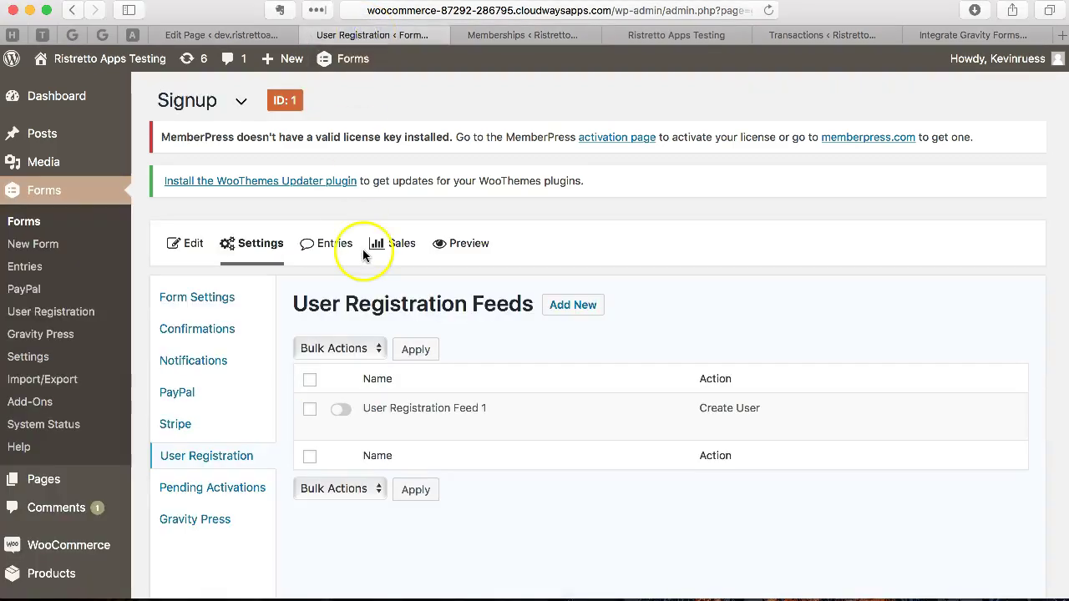
scroll(384, 134, "down", 5)
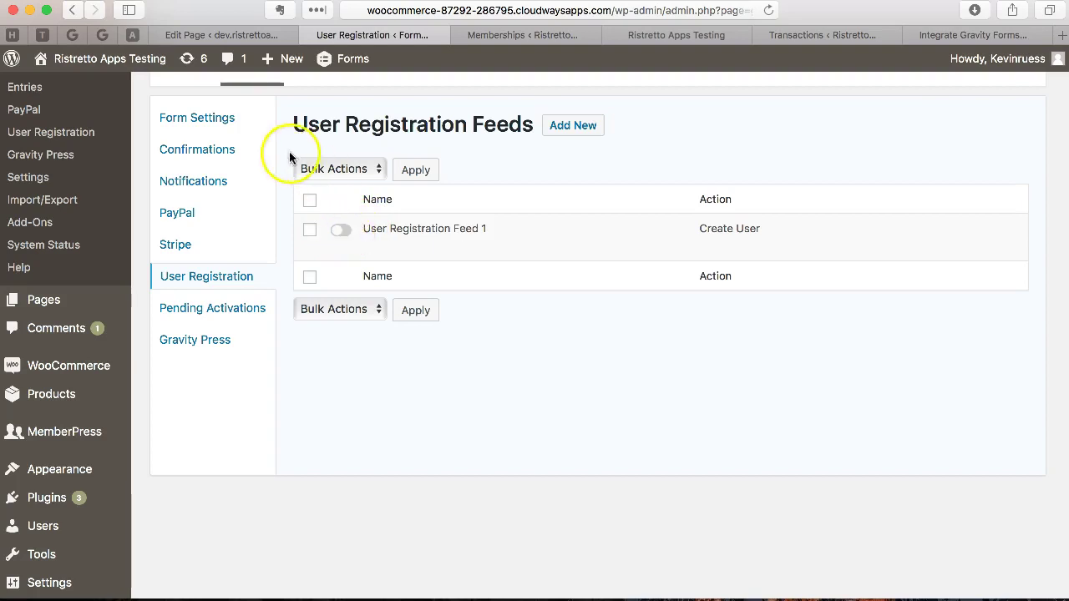
scroll(294, 160, "up", 3)
left_click(341, 359)
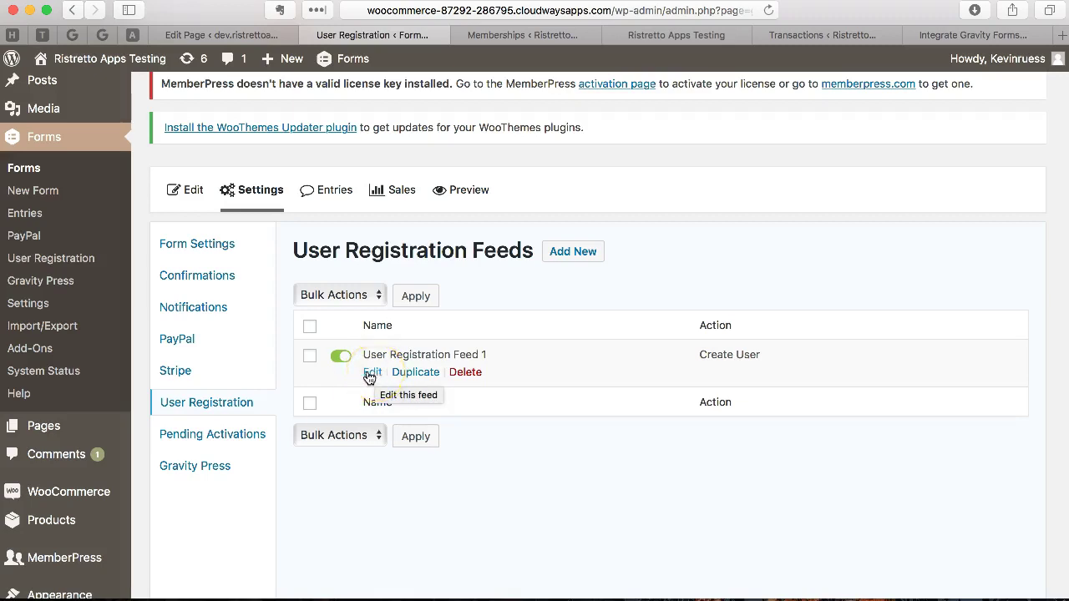
left_click(372, 380)
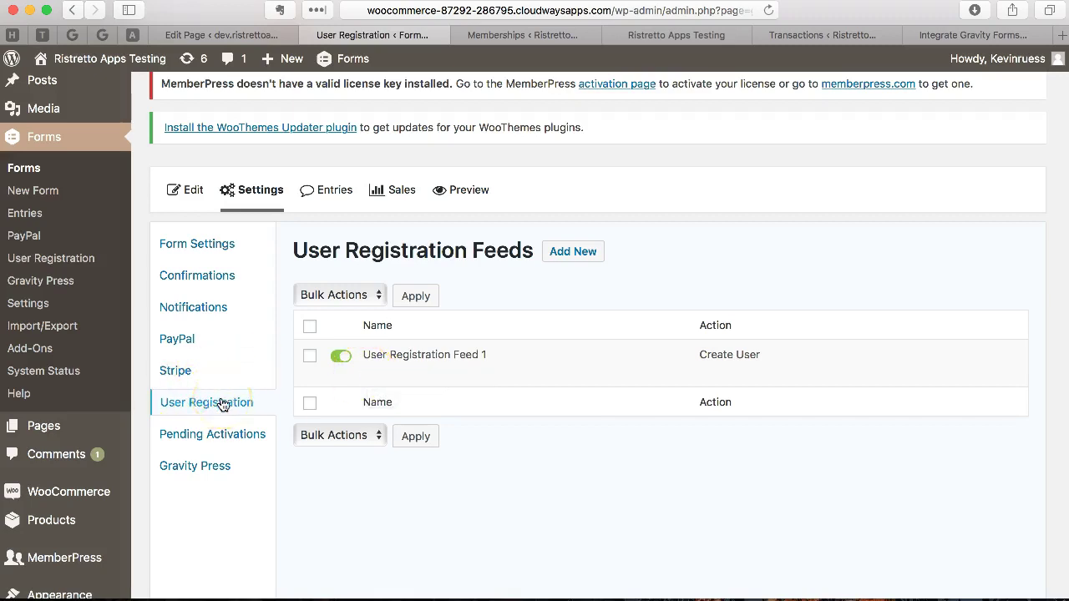
Step: Load the gravity-press signup page from a pasted URL in a new browser window
key("super+n")
type("http://woocommerce-87292-286795.cloudwaysapps.com/gravity-press")
key("Return")
Step: Click through the signup form's first name, last name and Email fields
left_click(474, 216)
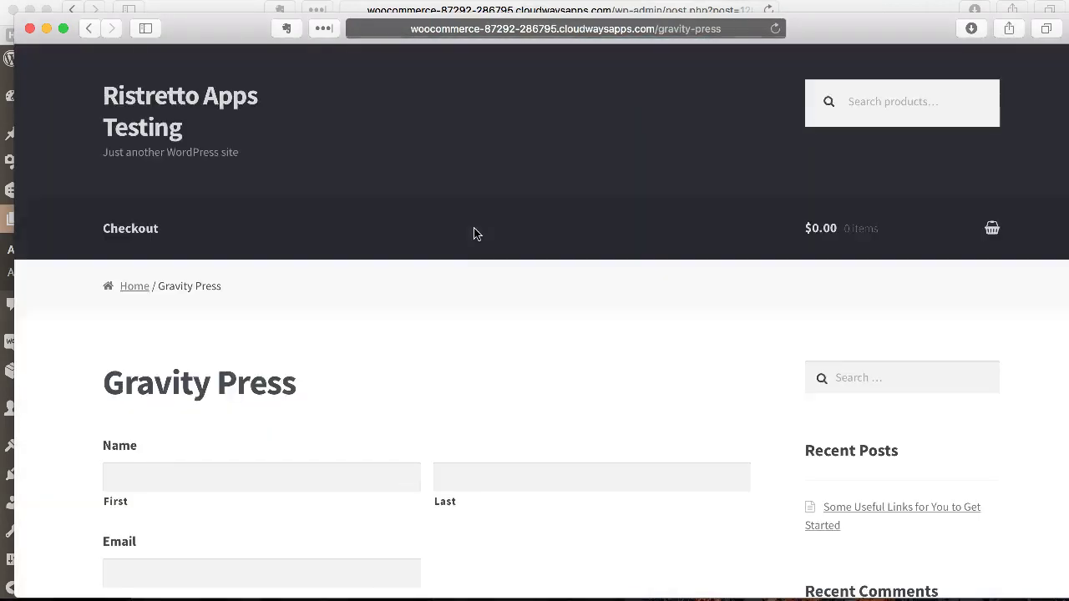
left_click(565, 231)
scroll(564, 230, "down", 3)
scroll(551, 230, "up", 2)
left_click(406, 239)
left_click(498, 240)
left_click(320, 331)
left_click(425, 381)
scroll(423, 376, "down", 3)
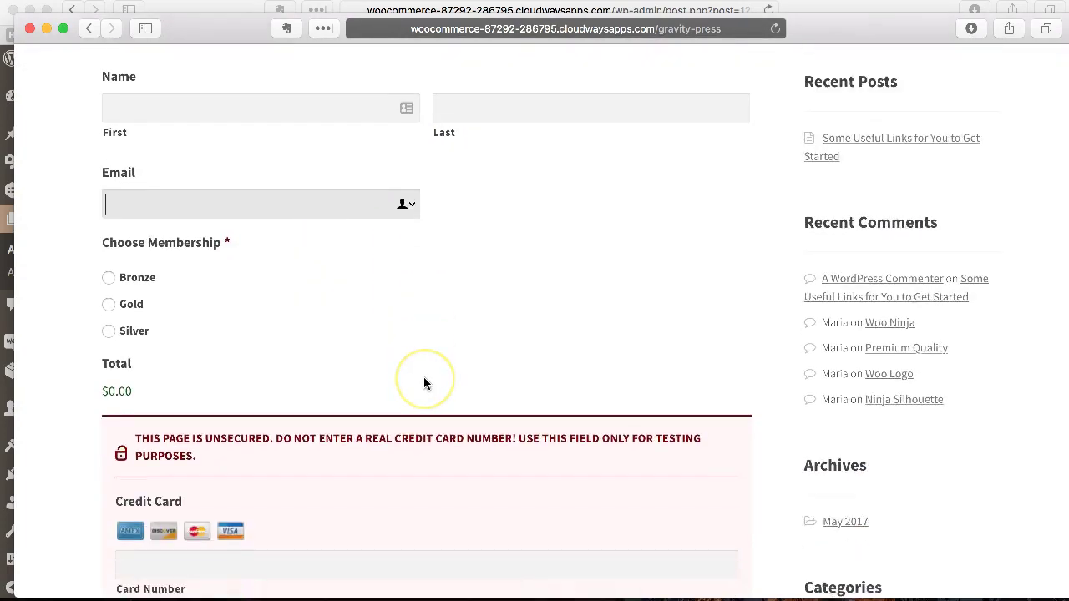
scroll(424, 377, "up", 4)
Step: Enter the new member's first and last name in the signup form
left_click(341, 349)
scroll(332, 388, "down", 1)
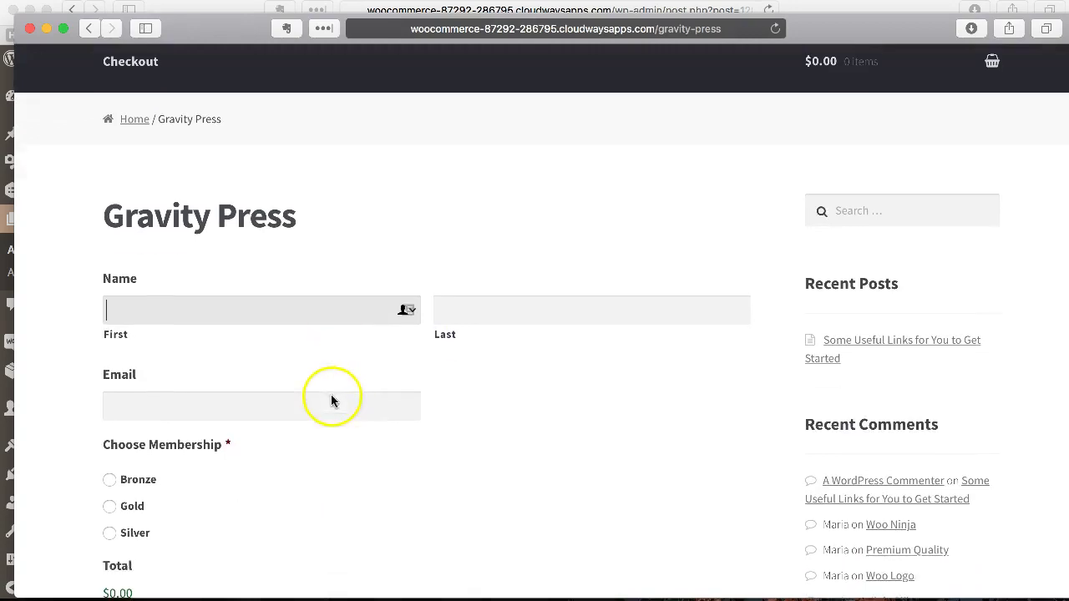
left_click(337, 310)
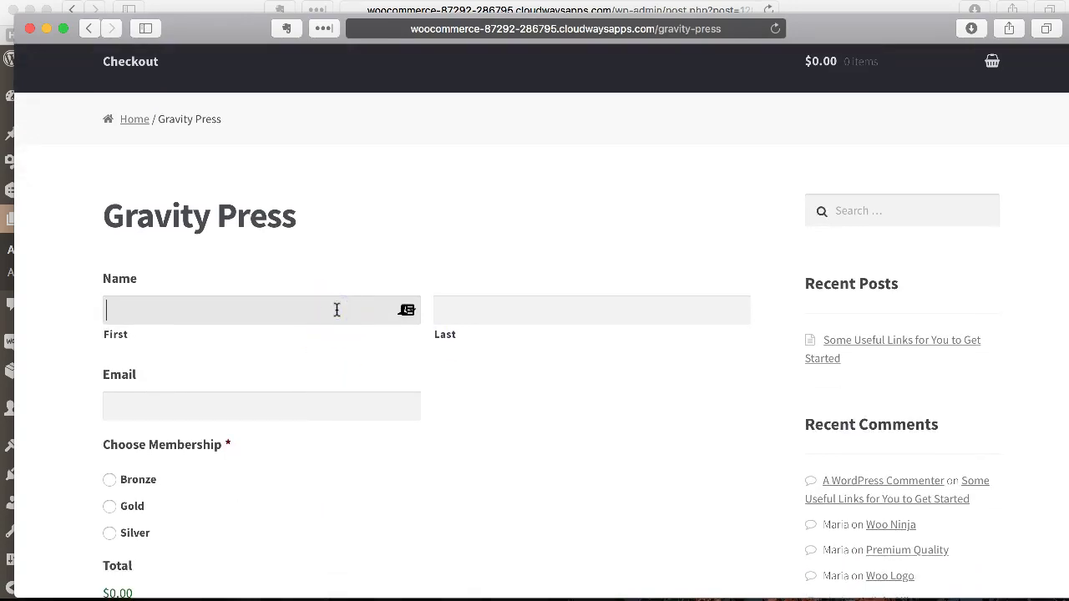
key("Tab")
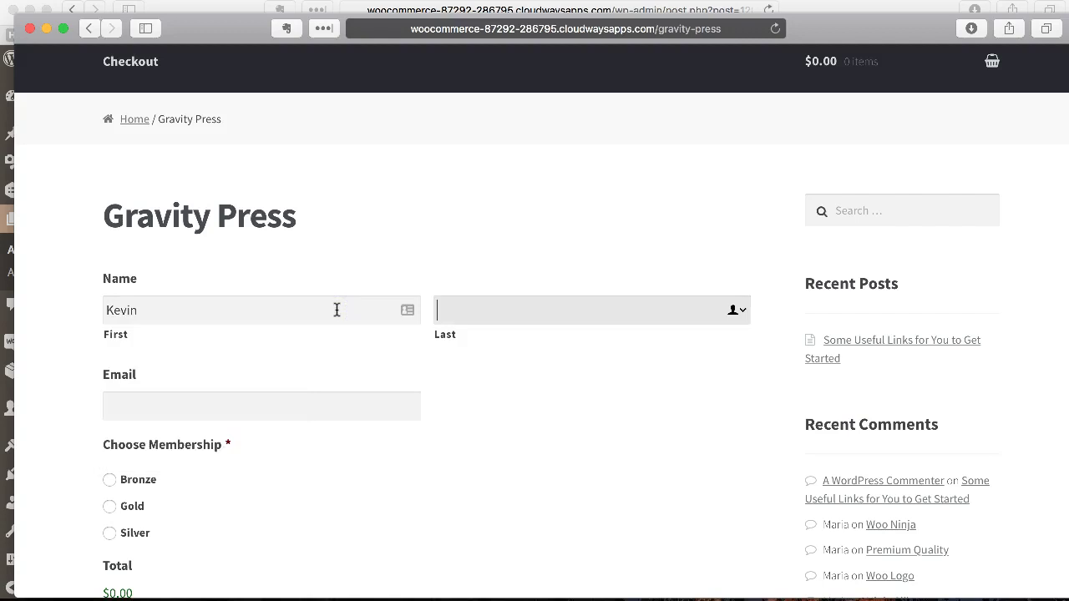
key("Tab")
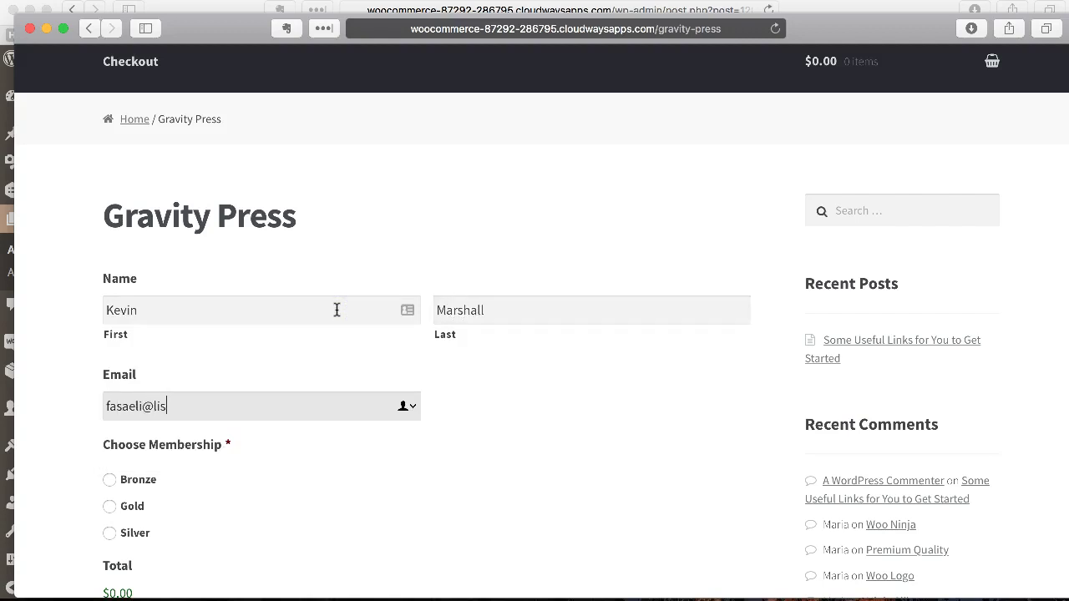
Step: Select the Silver ($30.00) membership, enter the test card number and expiry 04/2020
scroll(376, 367, "down", 5)
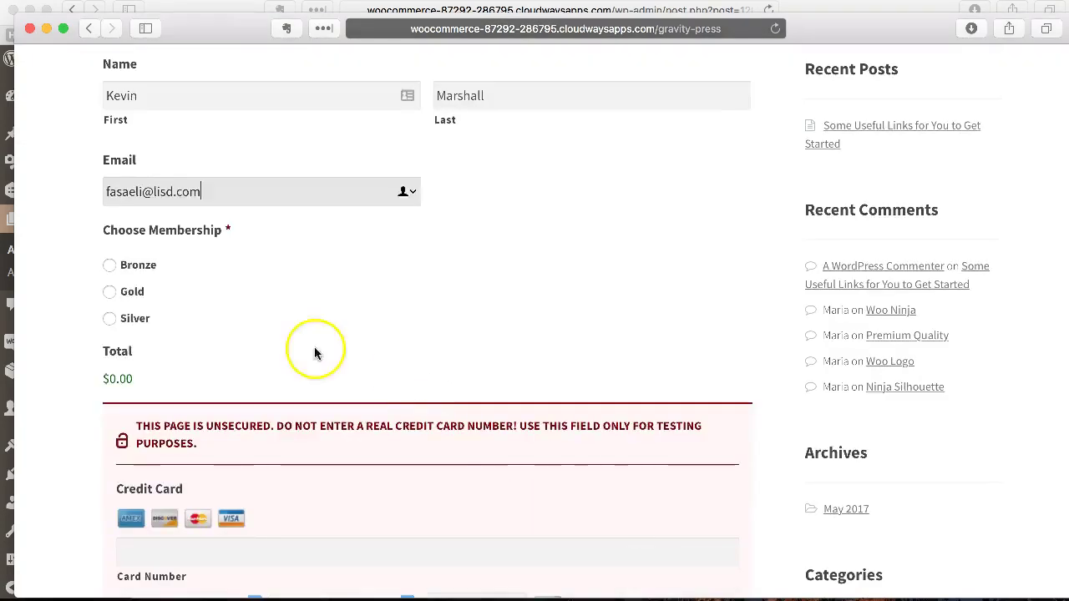
left_click(119, 316)
scroll(301, 315, "down", 6)
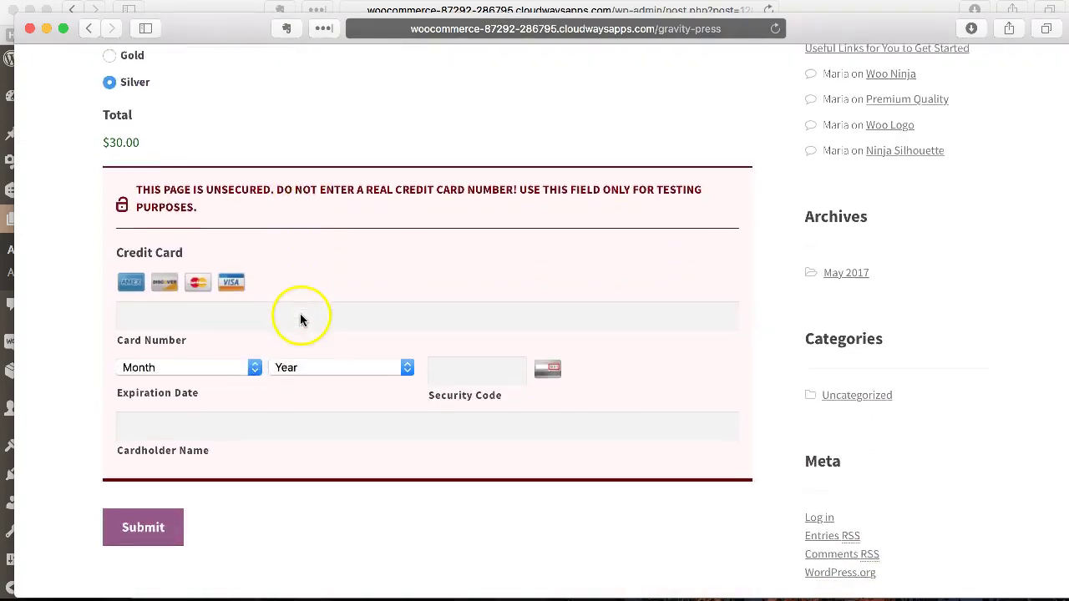
left_click(261, 309)
type("4242424242424242")
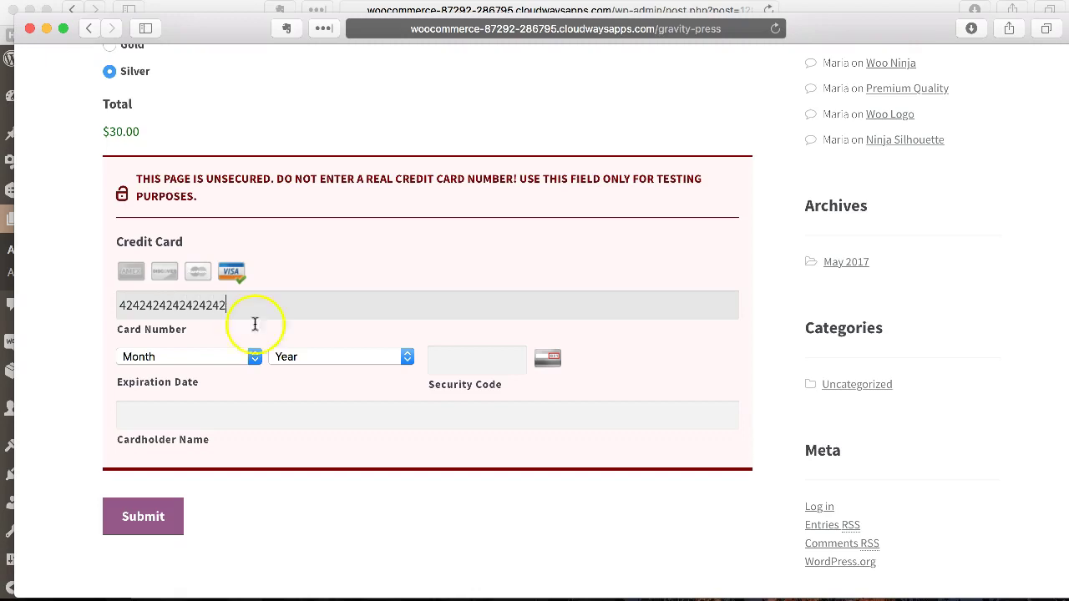
left_click(254, 357)
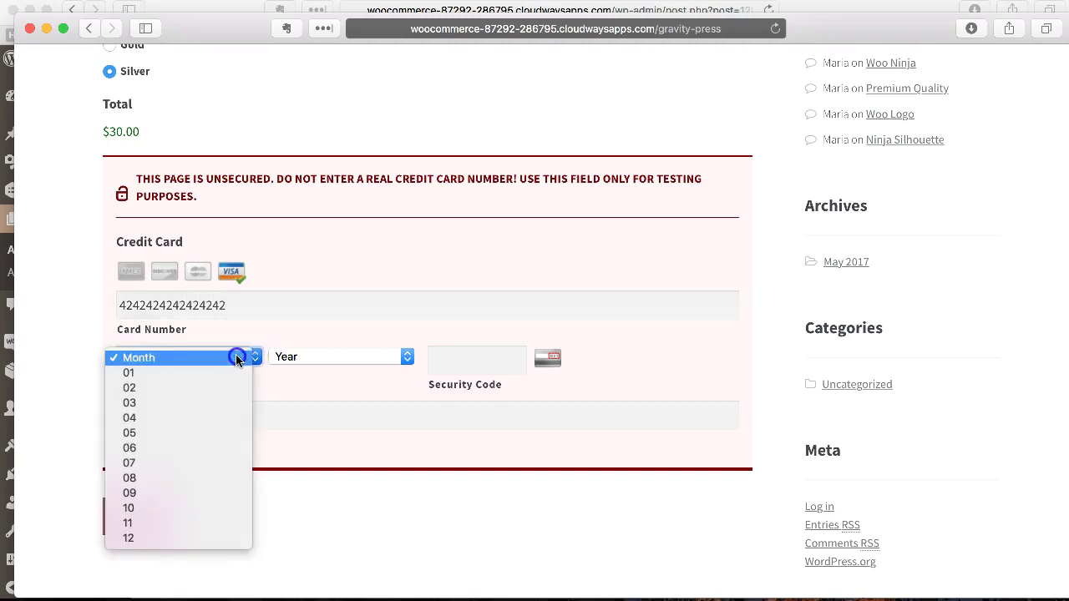
left_click(227, 414)
left_click(316, 365)
left_click(315, 424)
Step: Fill in the card security code and cardholder name, then review the completed form
left_click(466, 360)
type("234")
left_click(430, 422)
type("kevin test")
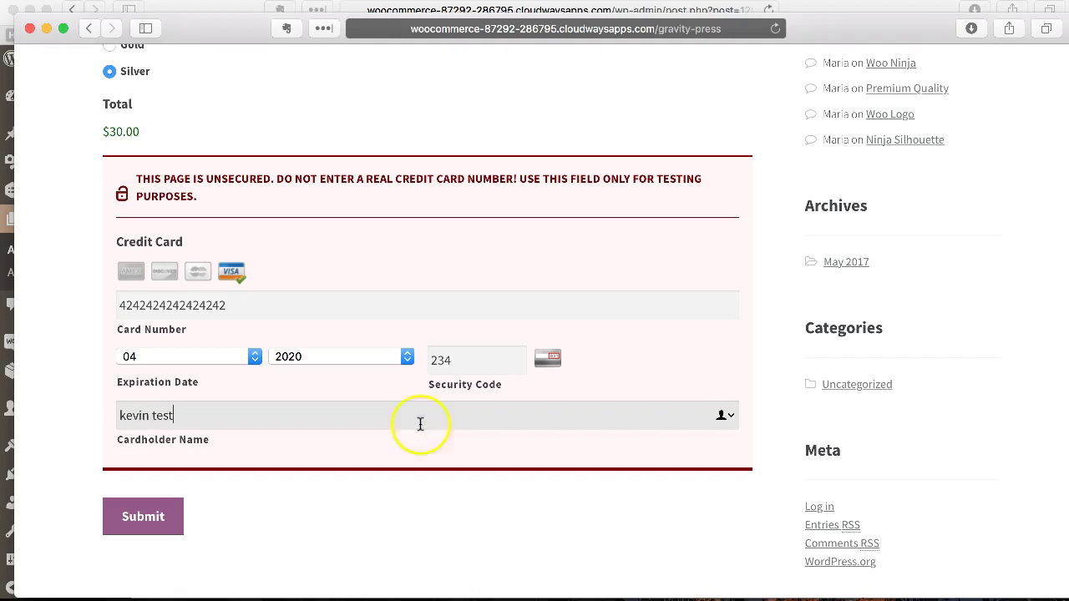
scroll(373, 351, "up", 3)
scroll(373, 351, "down", 5)
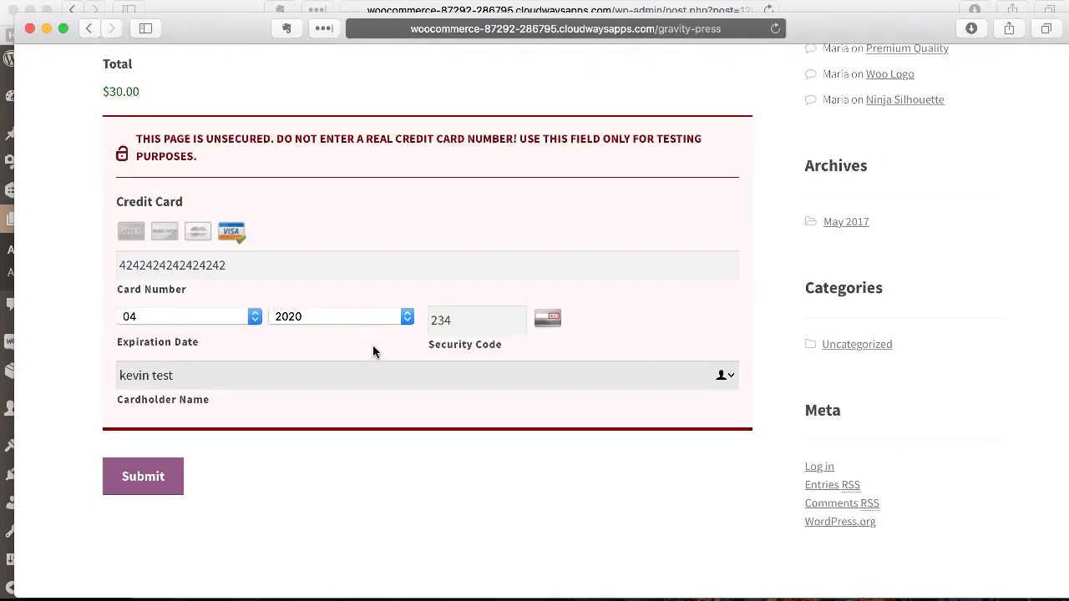
scroll(372, 350, "up", 2)
scroll(372, 351, "up", 3)
scroll(373, 351, "down", 5)
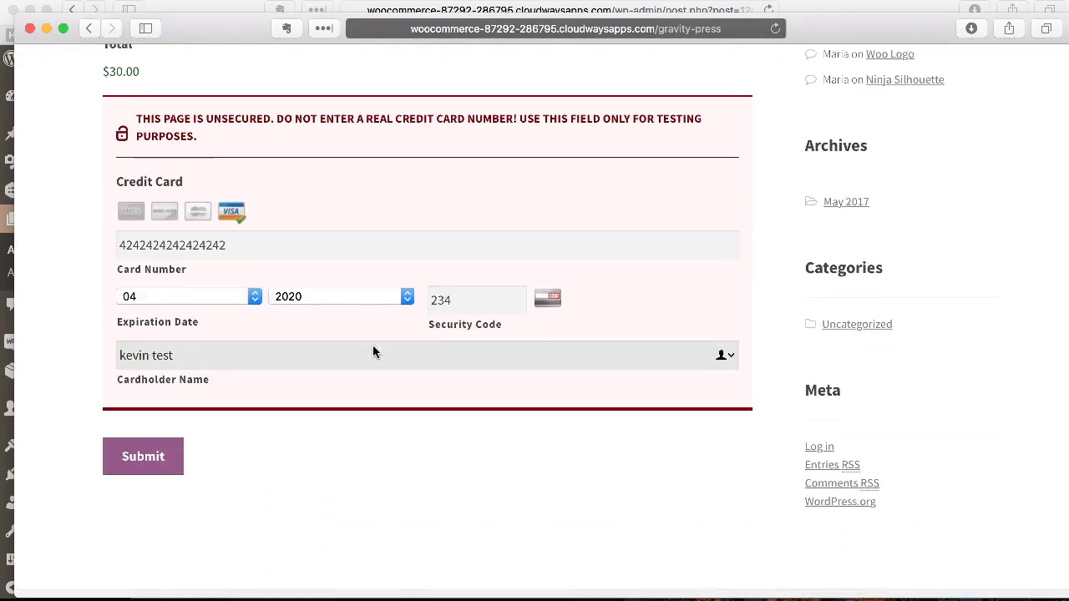
Step: Submit the form and view the new Complete Silver transaction (ID 71) in MemberPress
left_click(150, 449)
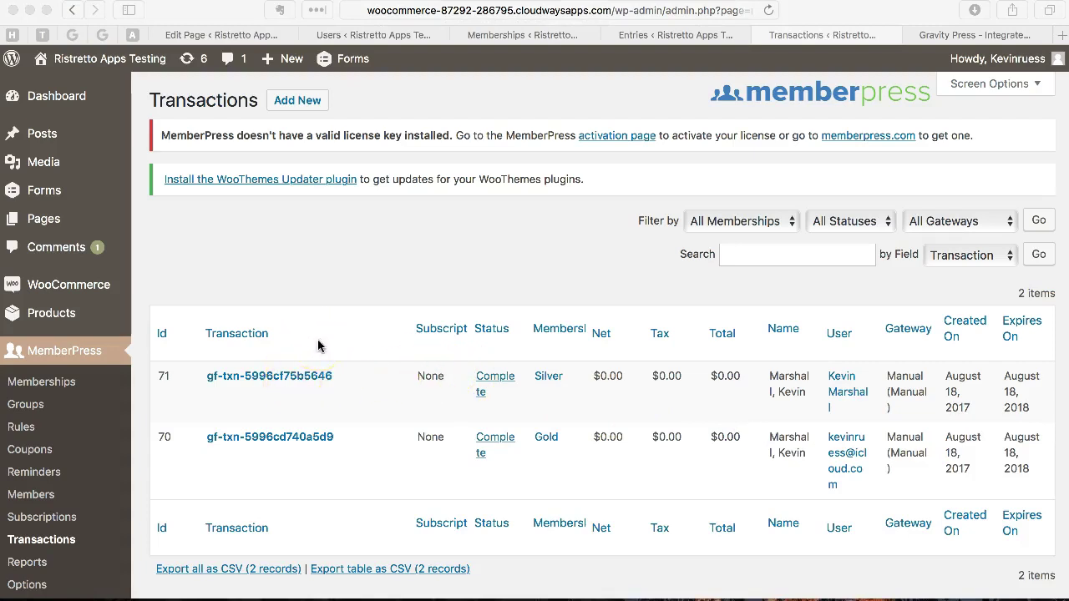
left_click(207, 382)
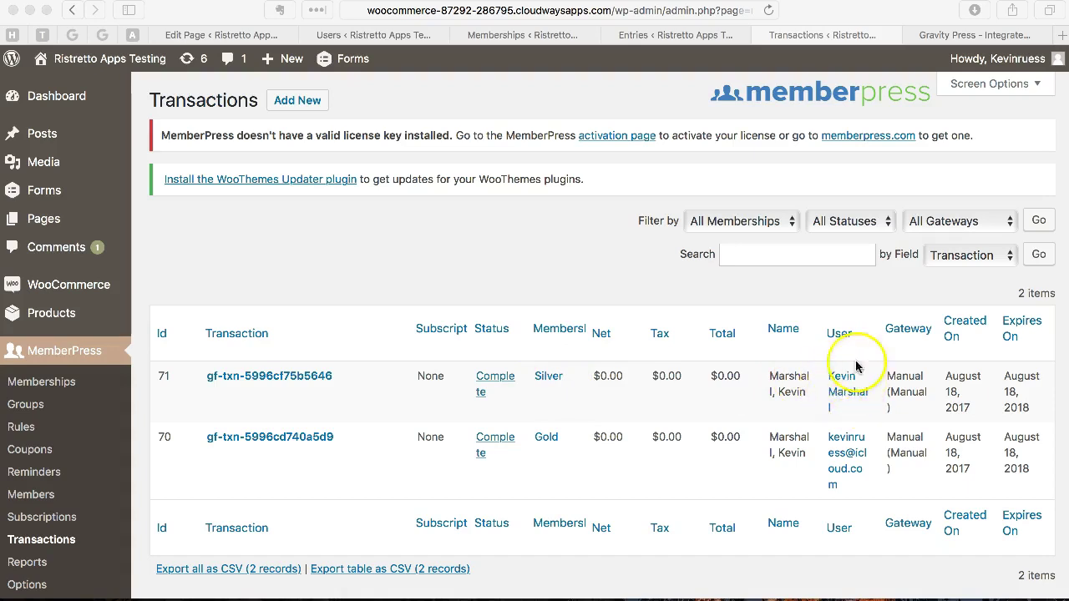
left_click(841, 387)
left_click(841, 387)
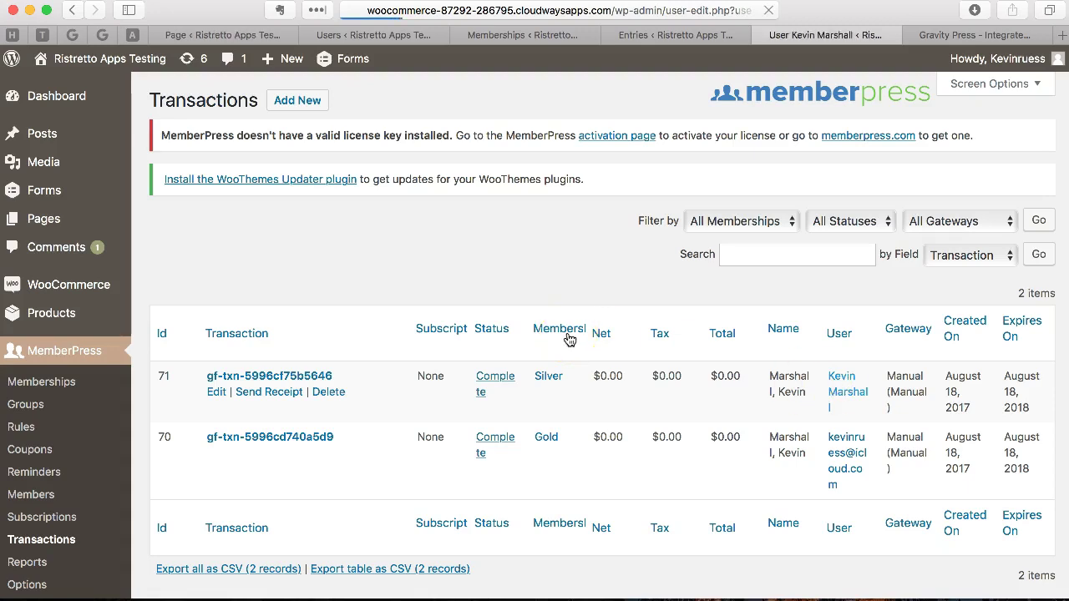
scroll(877, 451, "down", 6)
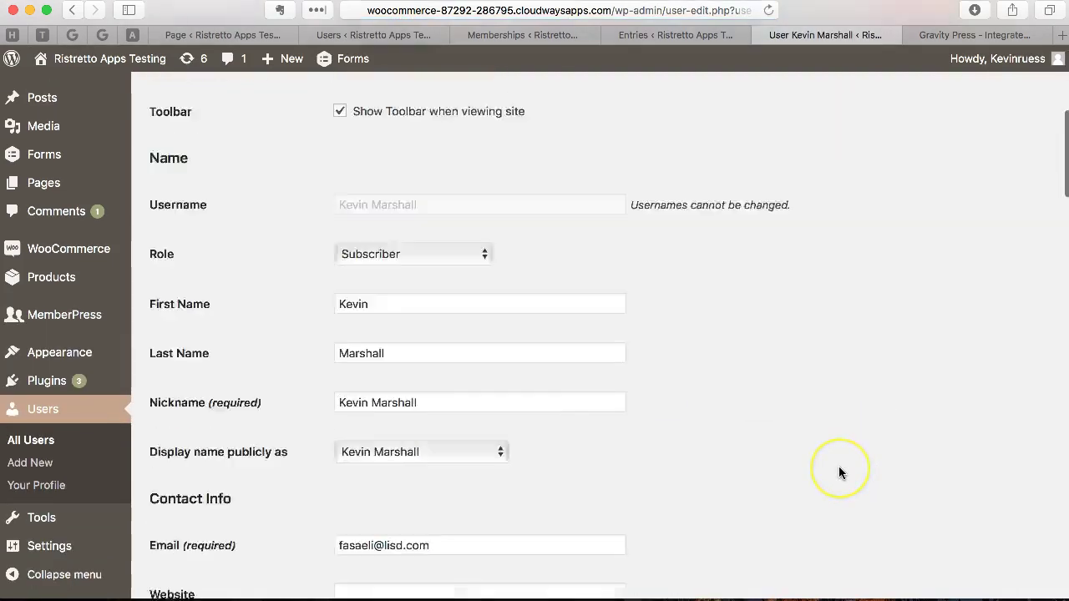
scroll(838, 472, "down", 5)
scroll(839, 473, "up", 8)
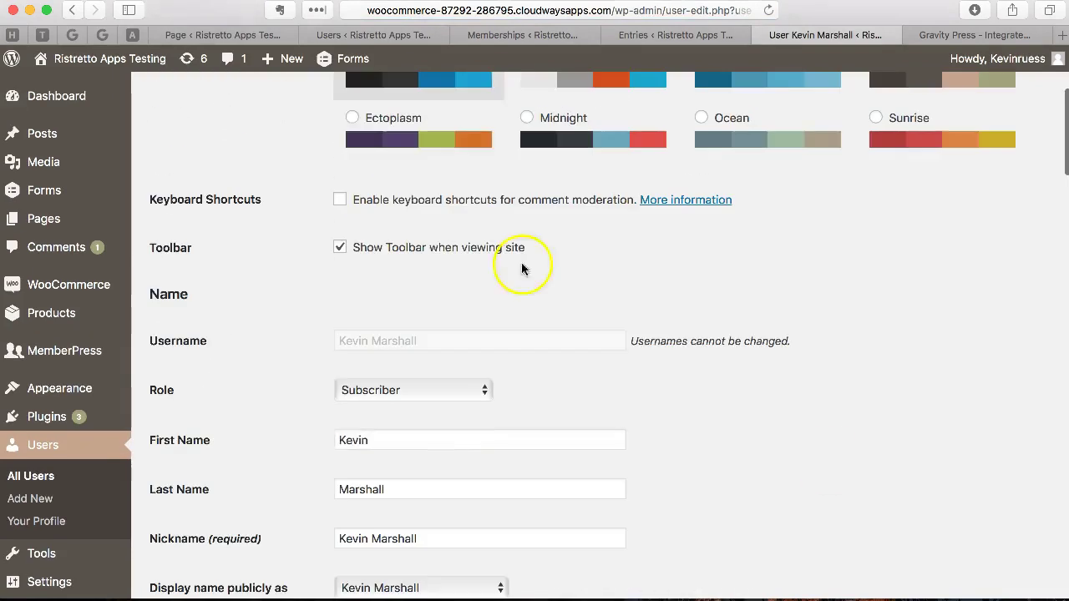
left_click(72, 9)
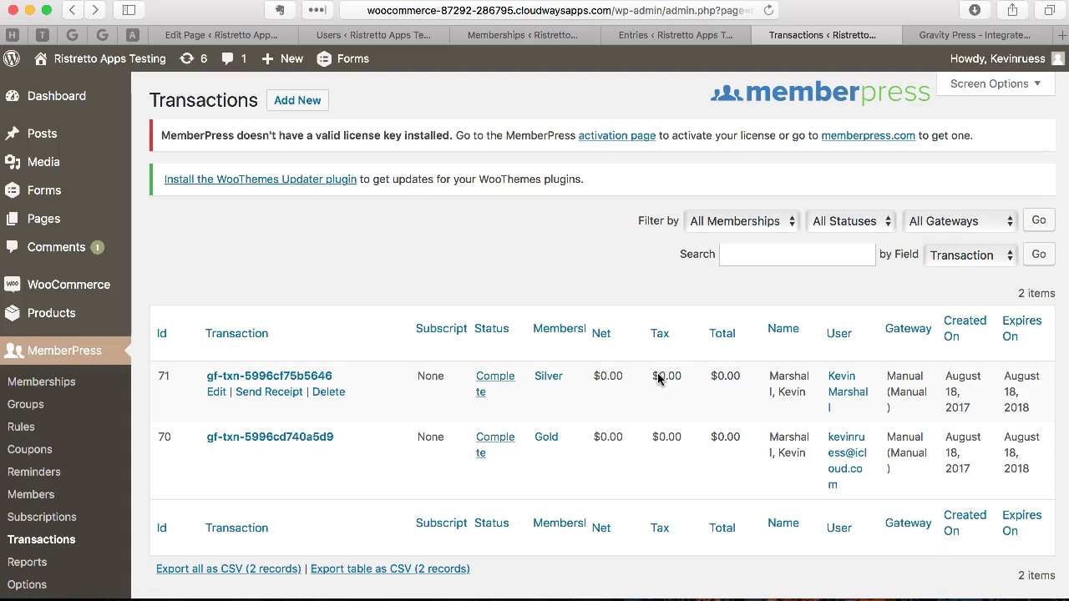
Step: Switch to the Ristretto Apps Gravity Press page showing Pro License (3 Sites, $89.00)
left_click(989, 35)
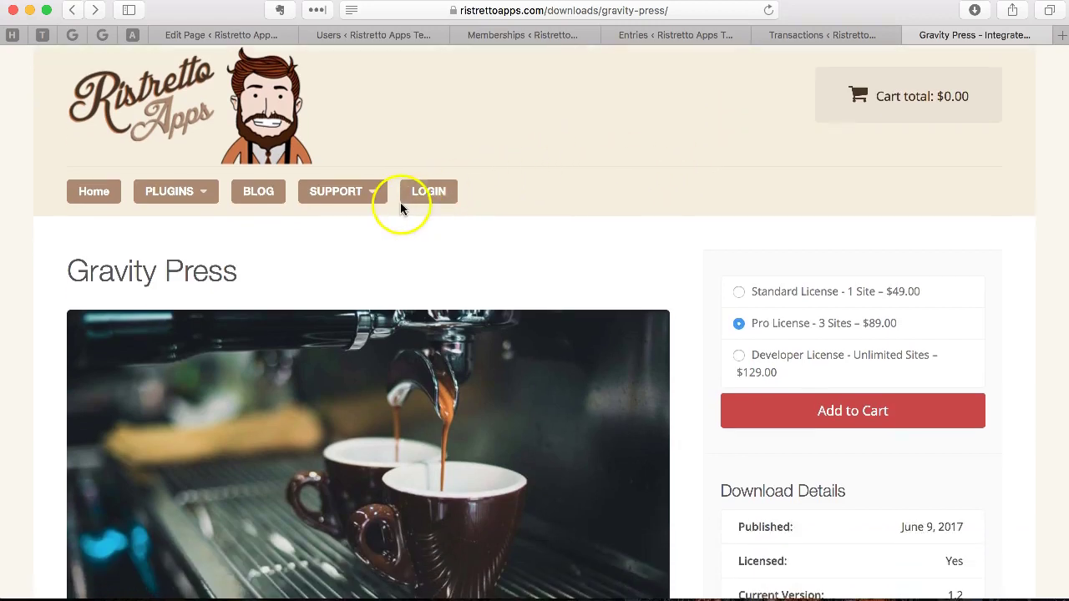
mouse_move(371, 200)
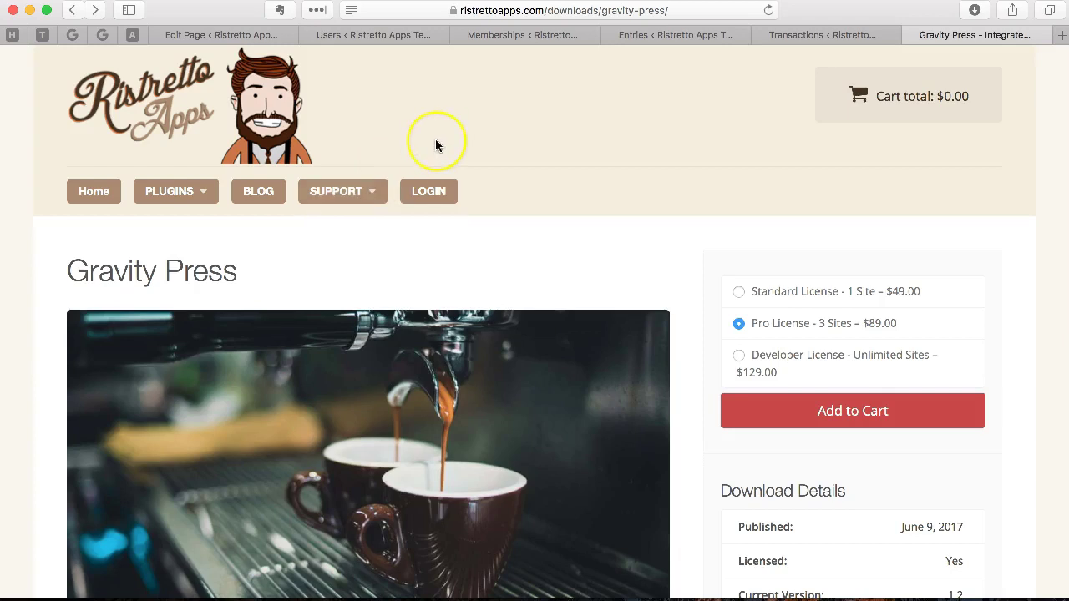